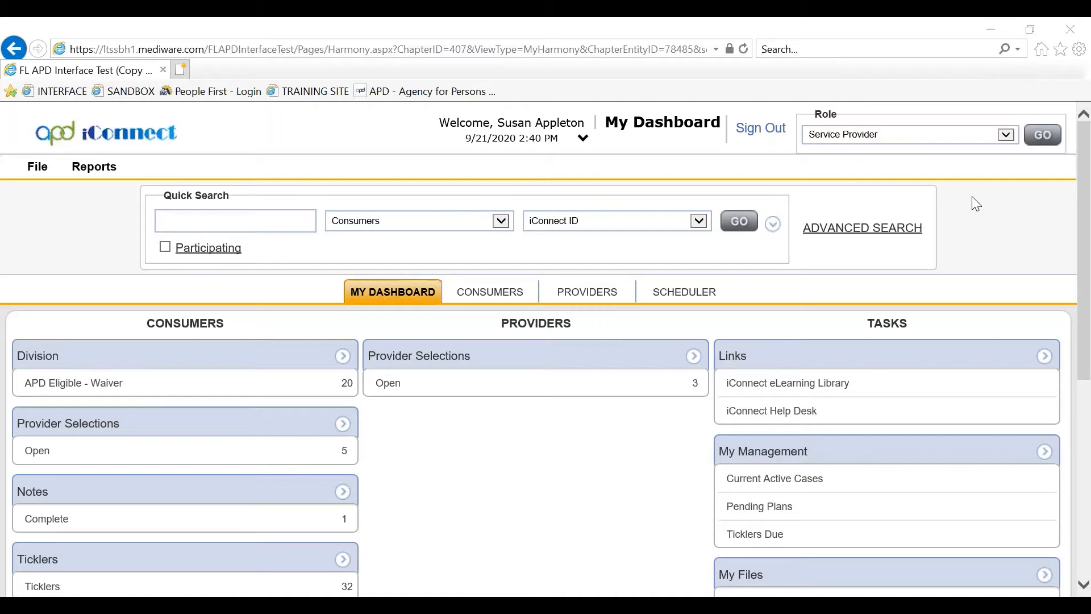
Switch the active role from Service Provider to Provider EVV Manager
click(1006, 135)
scroll(1006, 137, up, 1)
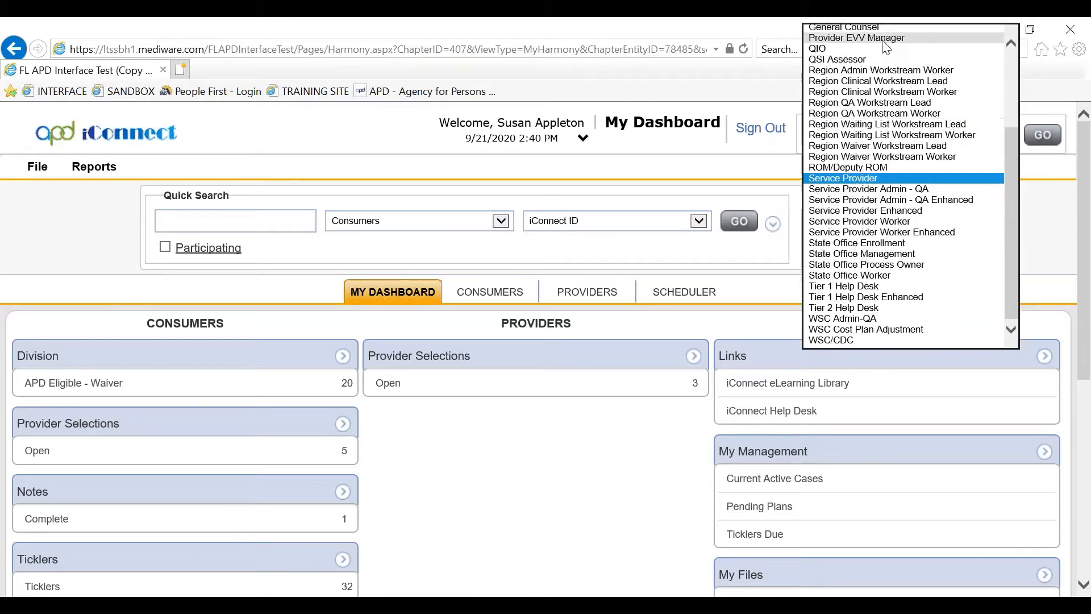
click(875, 37)
click(983, 186)
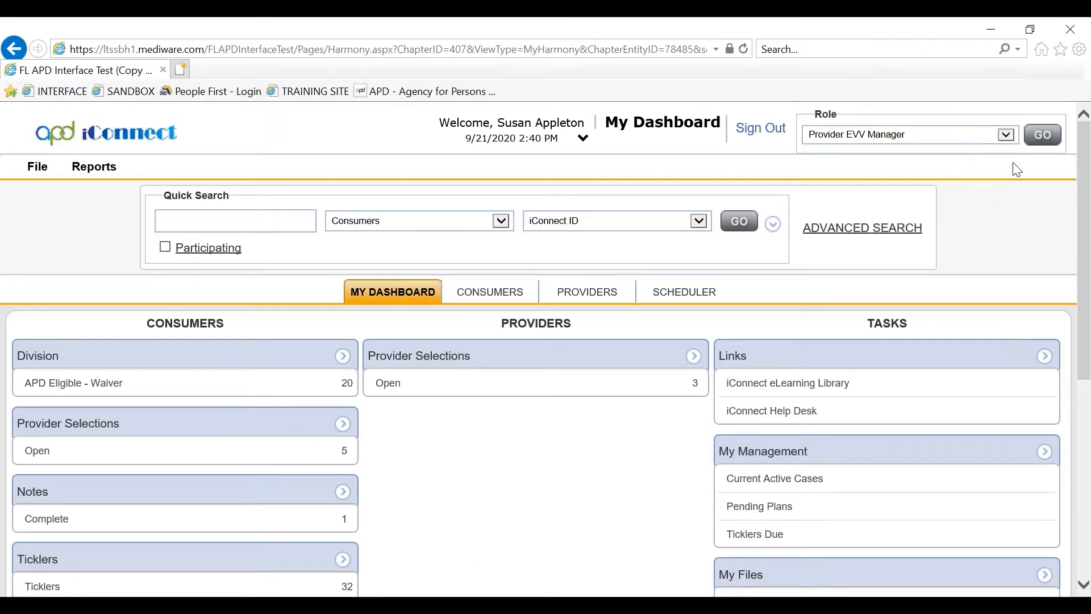
click(1042, 135)
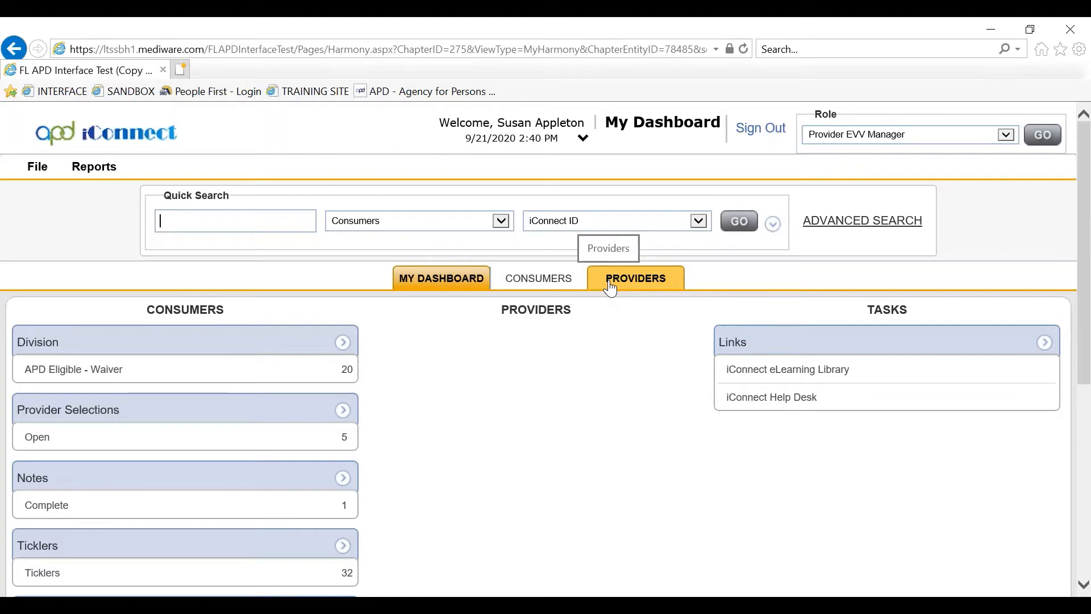
Find and open the Appleton Agency provider record with a quick search of Providers by Provider ID, entering the agency's ID
text(1)
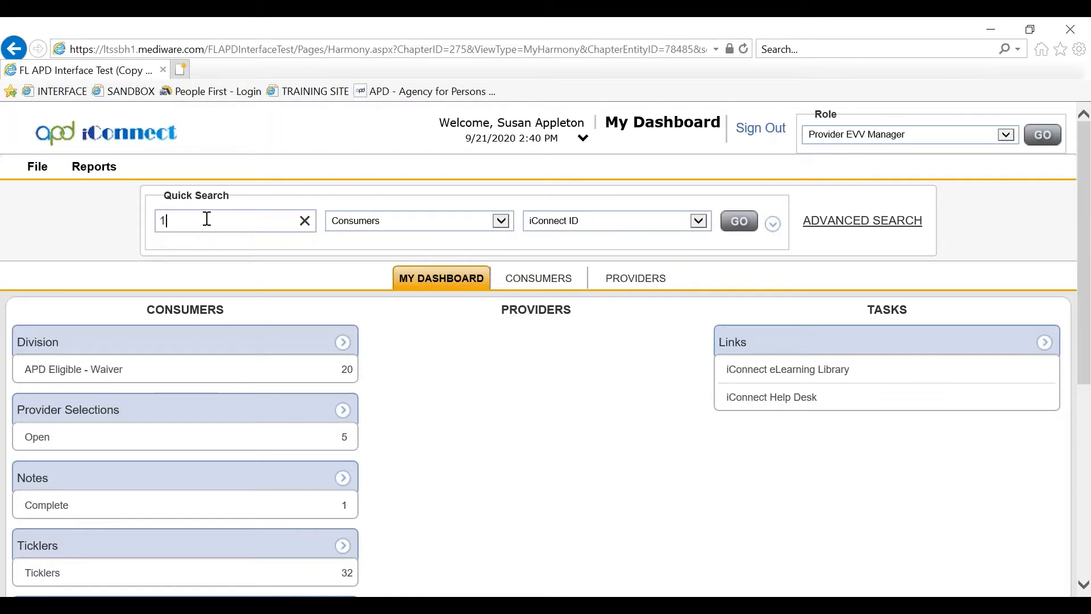
text(8831)
click(498, 224)
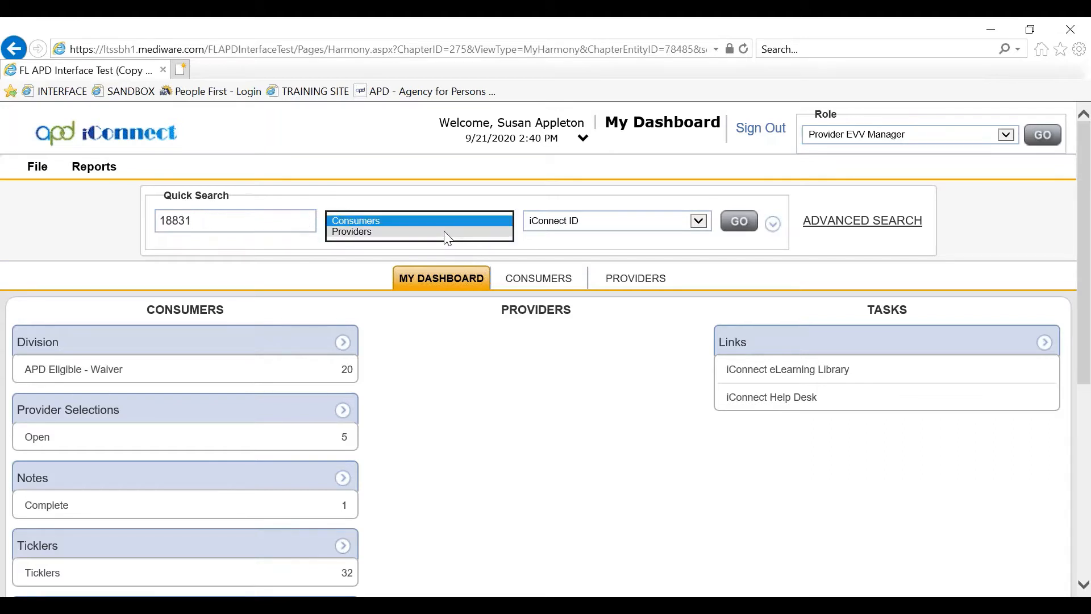
click(445, 232)
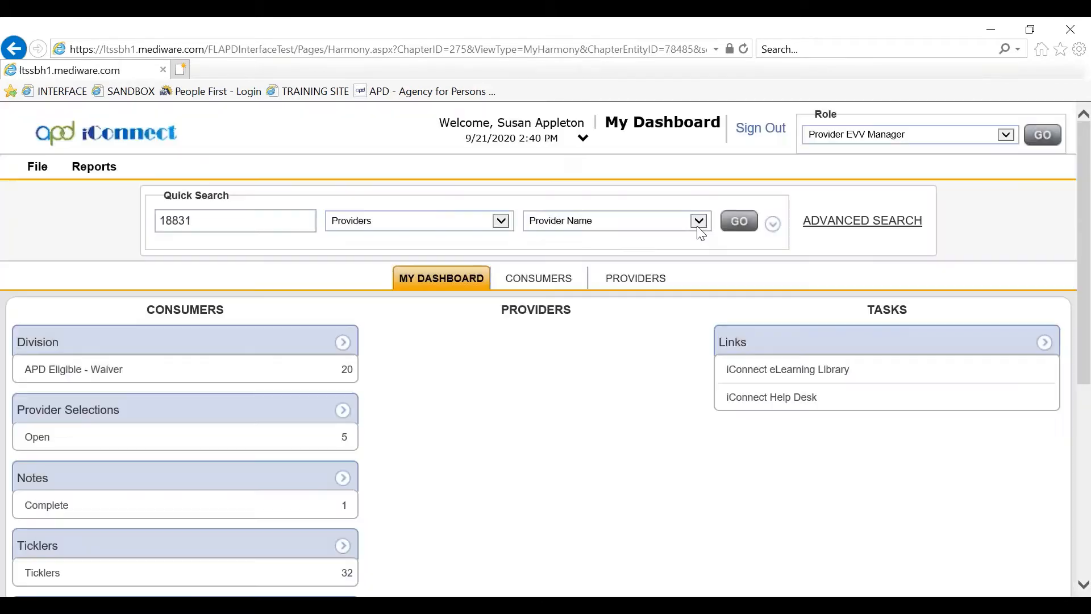
click(699, 221)
click(682, 233)
click(739, 222)
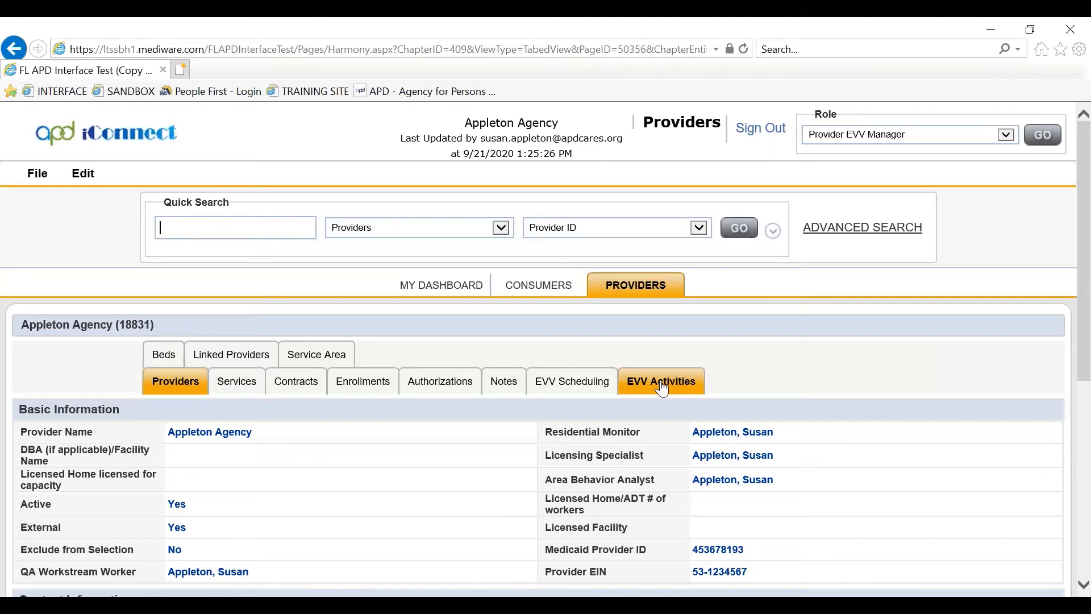
Review the pending 09/19/2020 activity in the consumer's Provider Documentation and close it
click(542, 289)
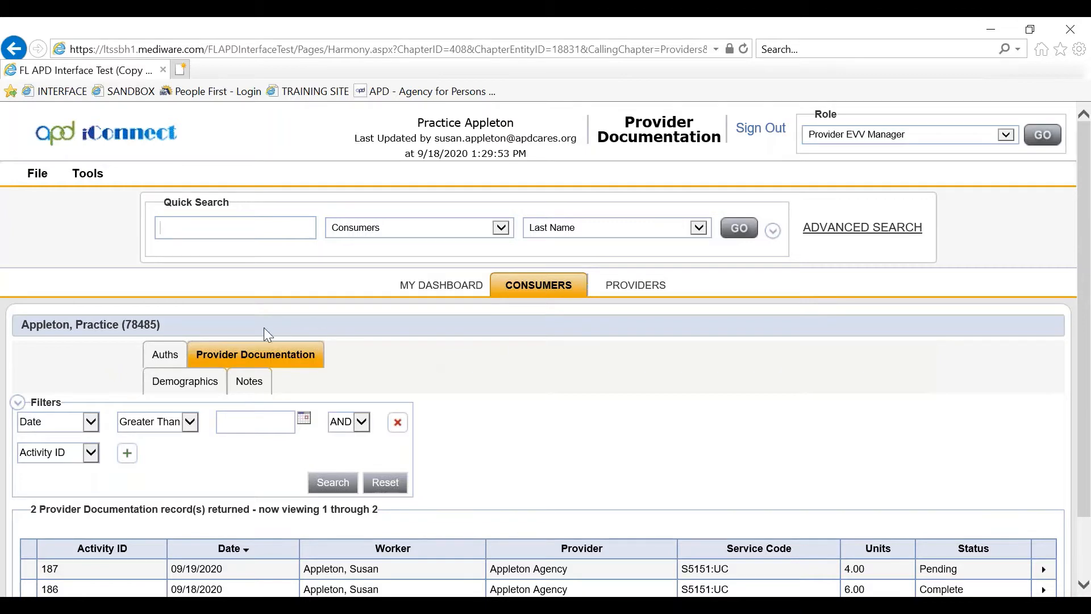
click(266, 359)
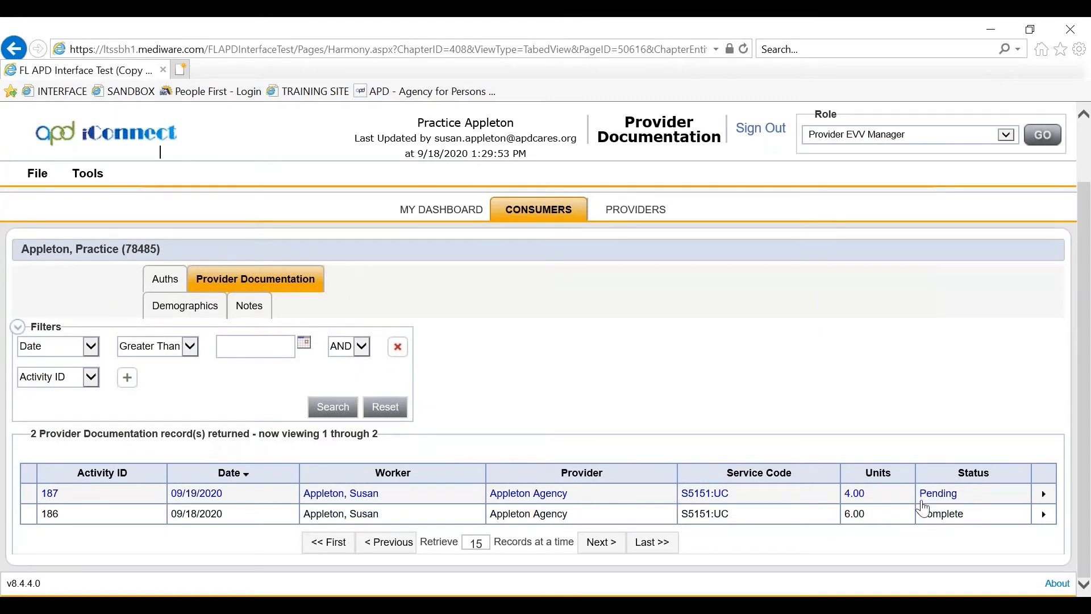
click(556, 493)
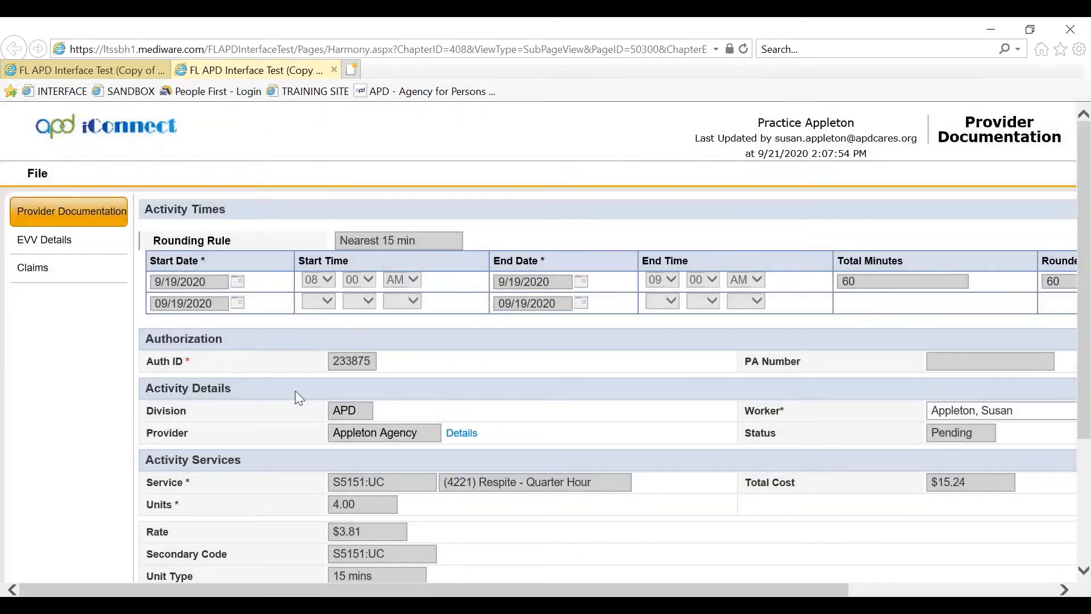
scroll(295, 390, down, 3)
scroll(295, 403, up, 3)
click(35, 173)
click(61, 271)
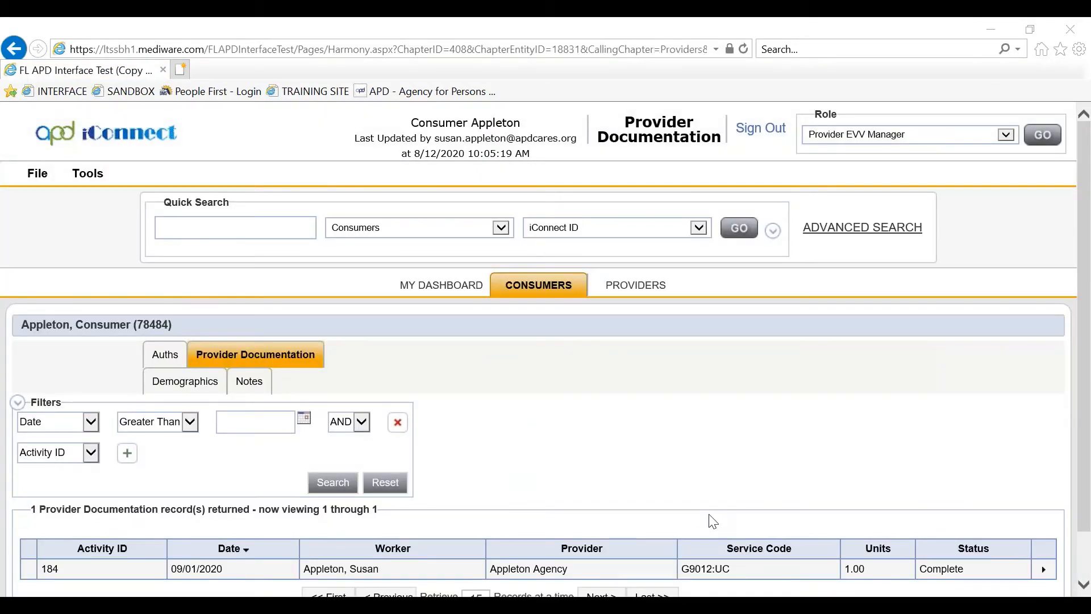
Return to the Appleton Agency provider record and open its EVV activity dated 10/07/2020 that starts at 11:43 AM
click(623, 291)
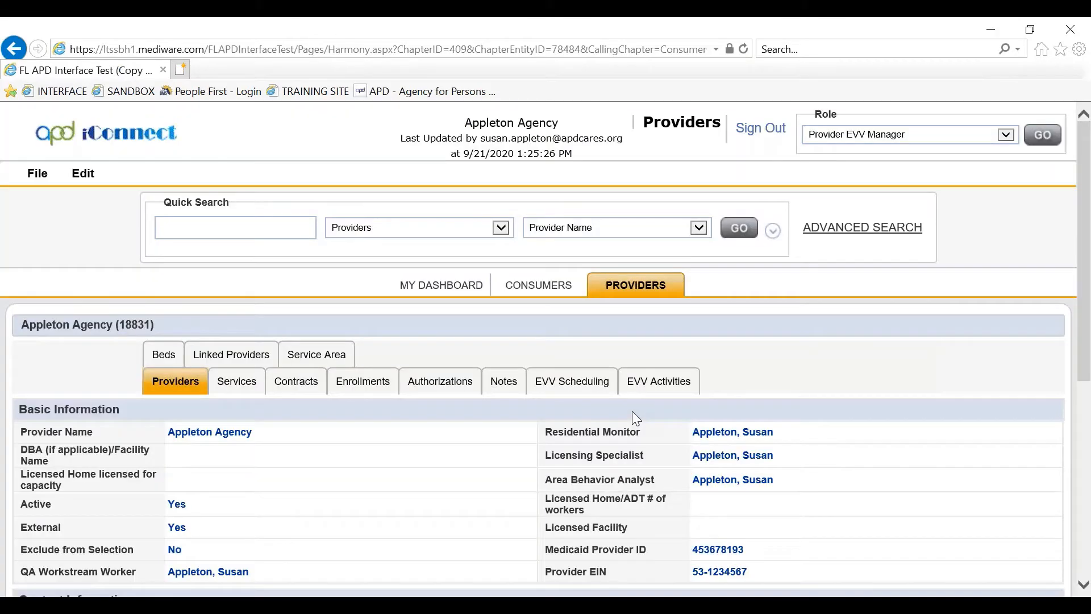
click(652, 387)
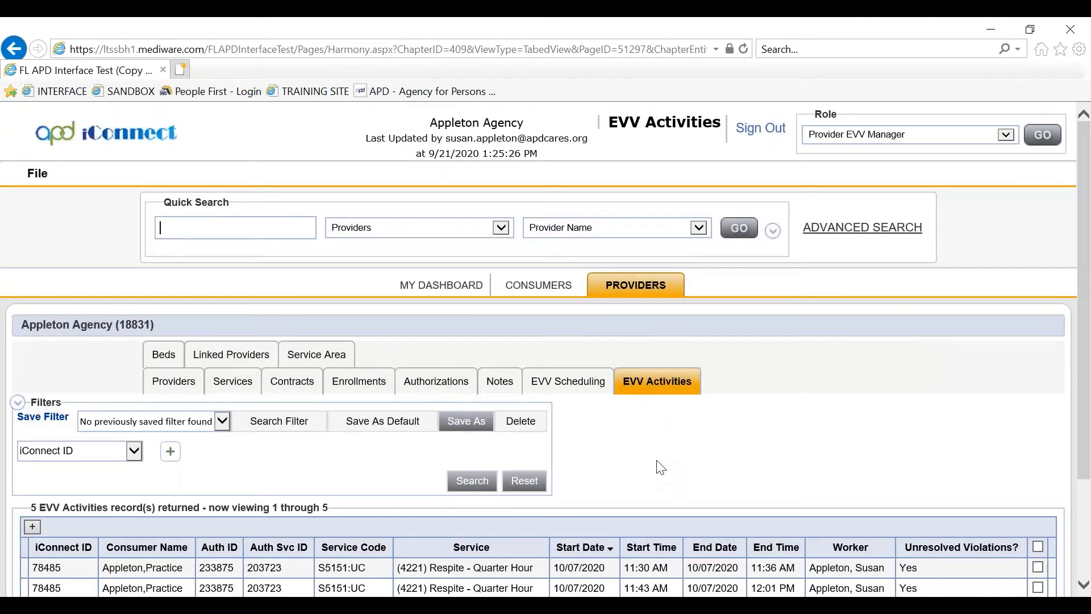
scroll(660, 468, down, 1)
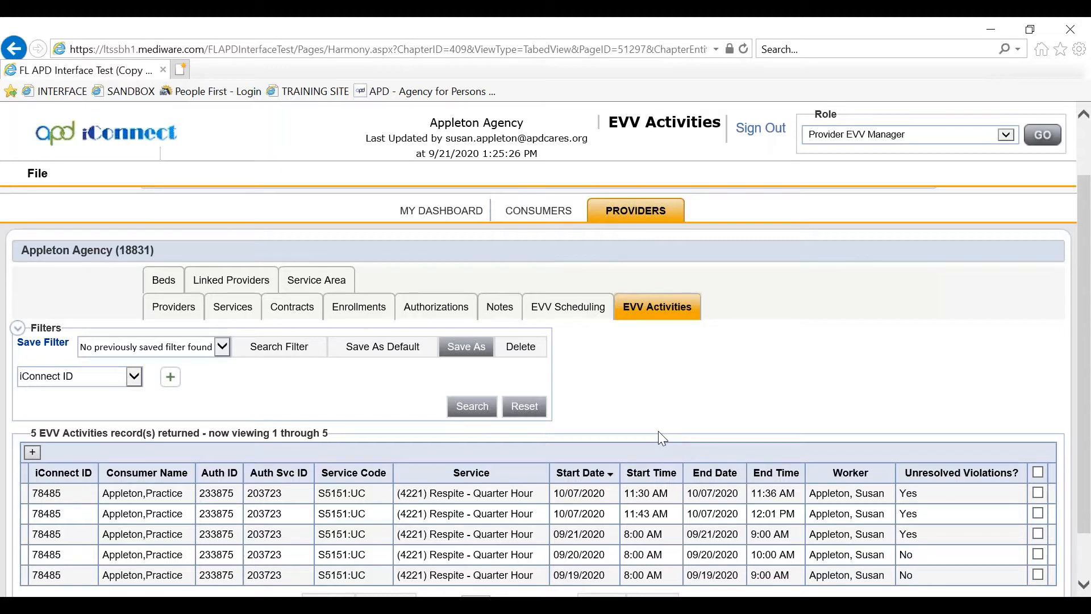
click(450, 518)
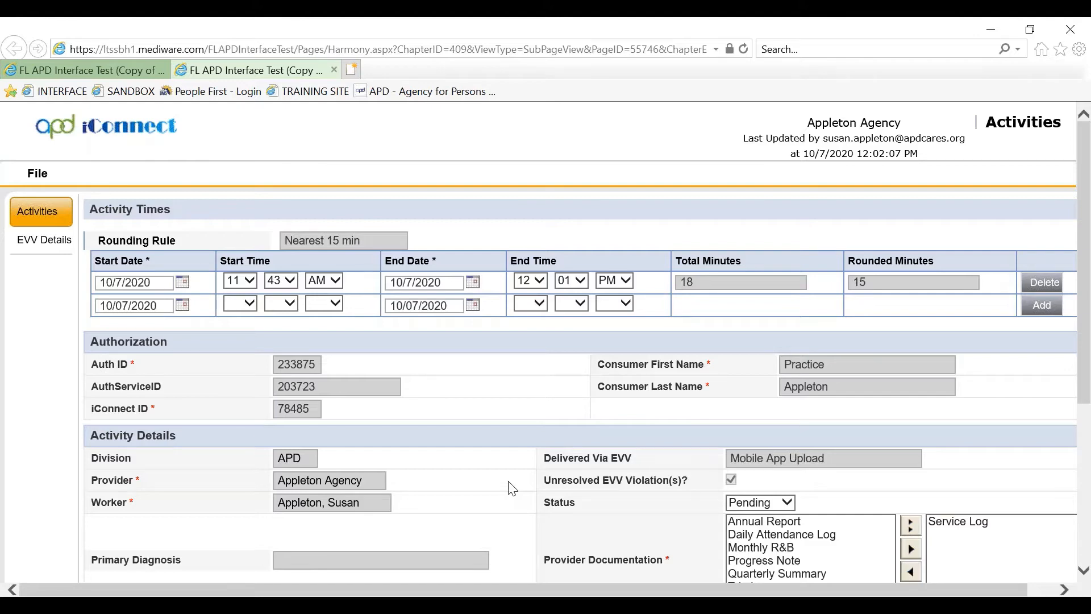
Check the activity's available status options, keeping it Pending, and set the Place of Service to Other
scroll(512, 488, down, 3)
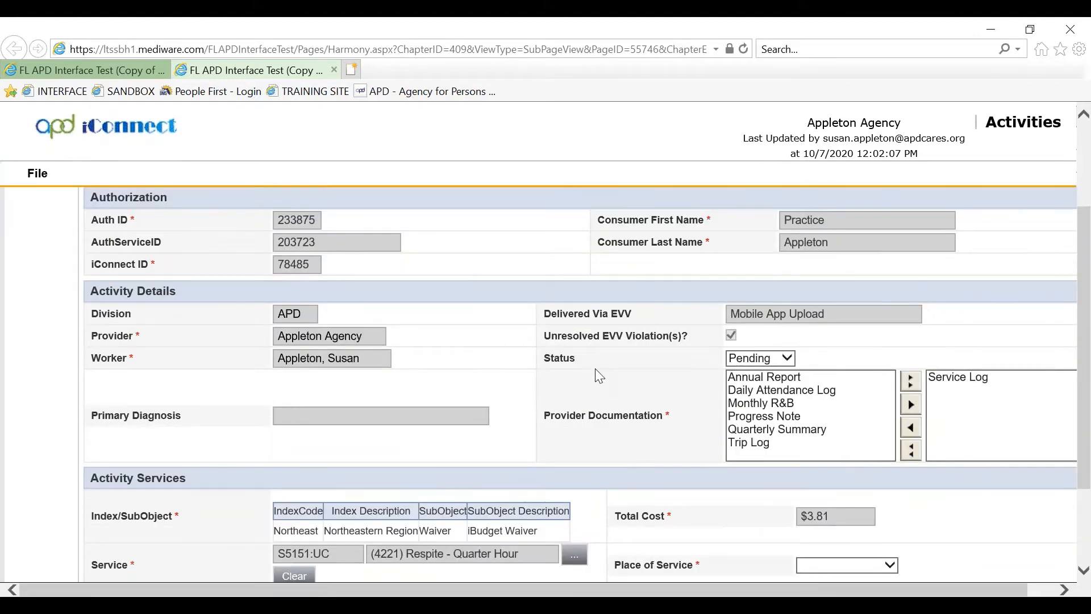
click(788, 358)
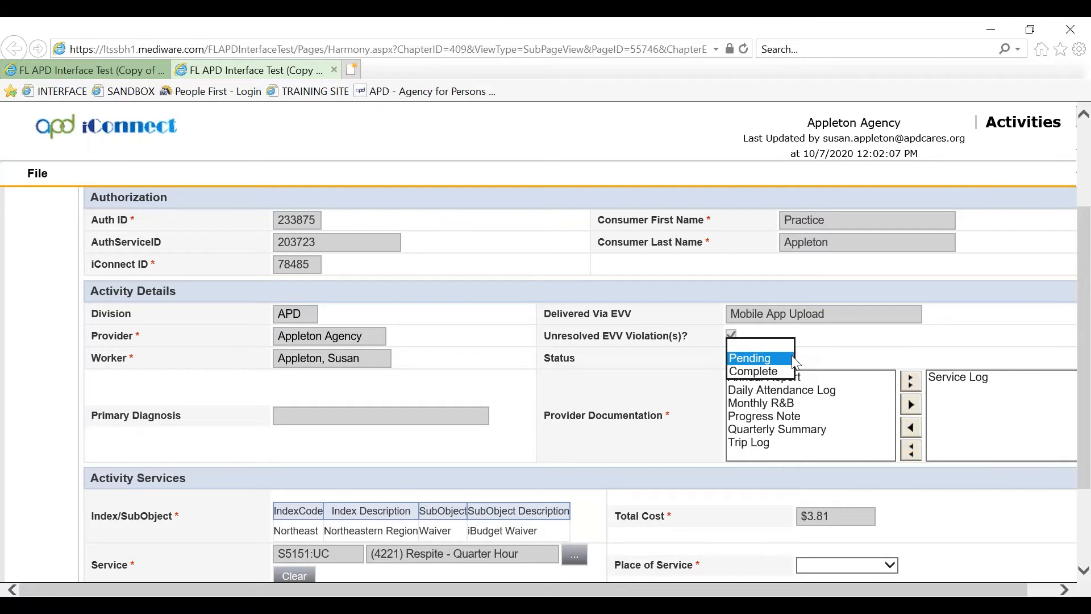
click(618, 385)
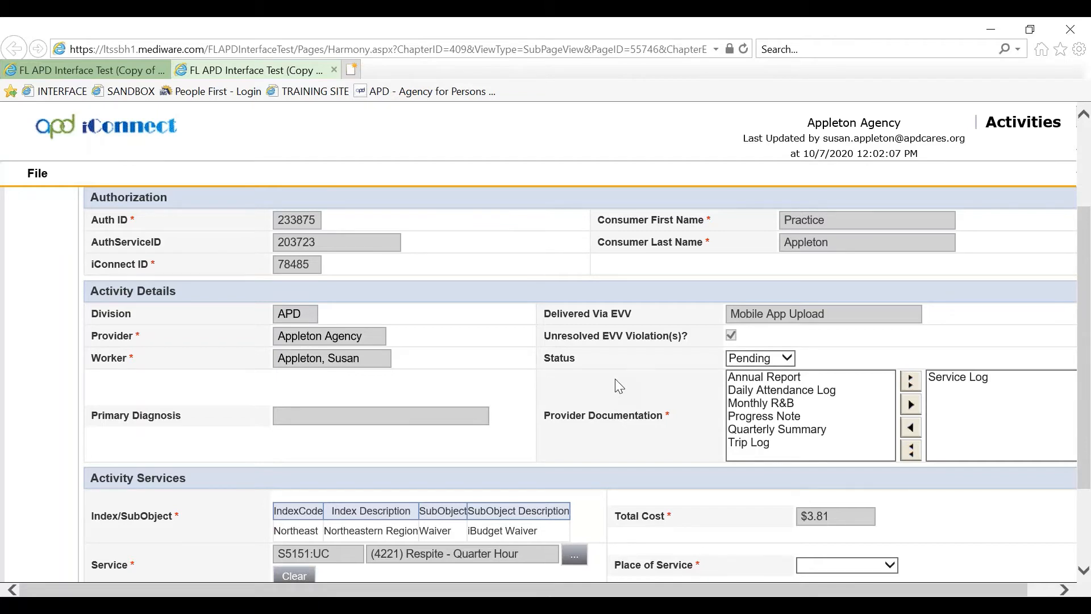
scroll(615, 379, down, 3)
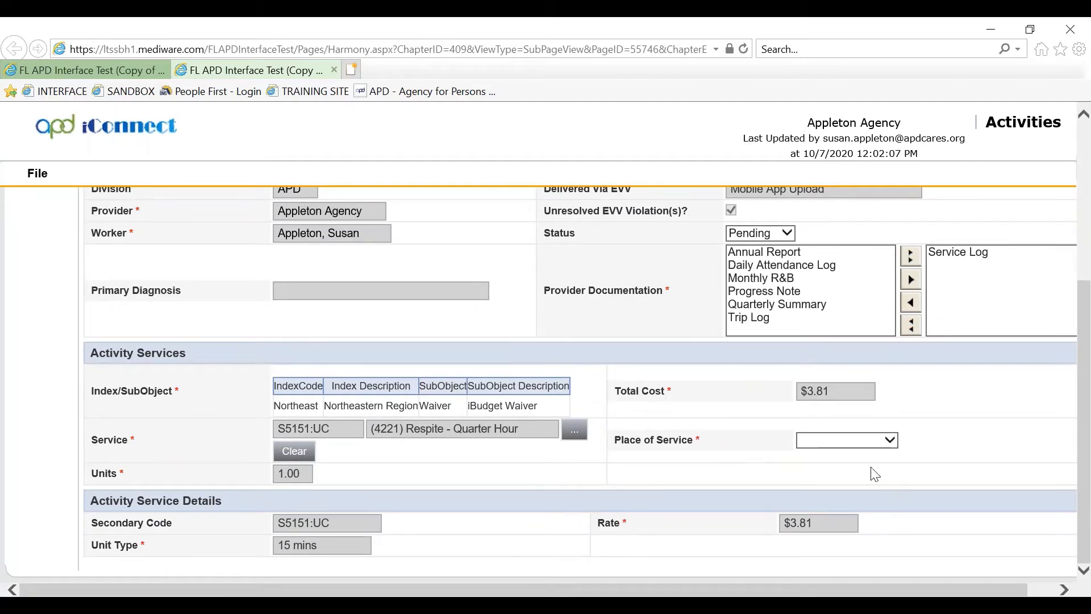
click(894, 444)
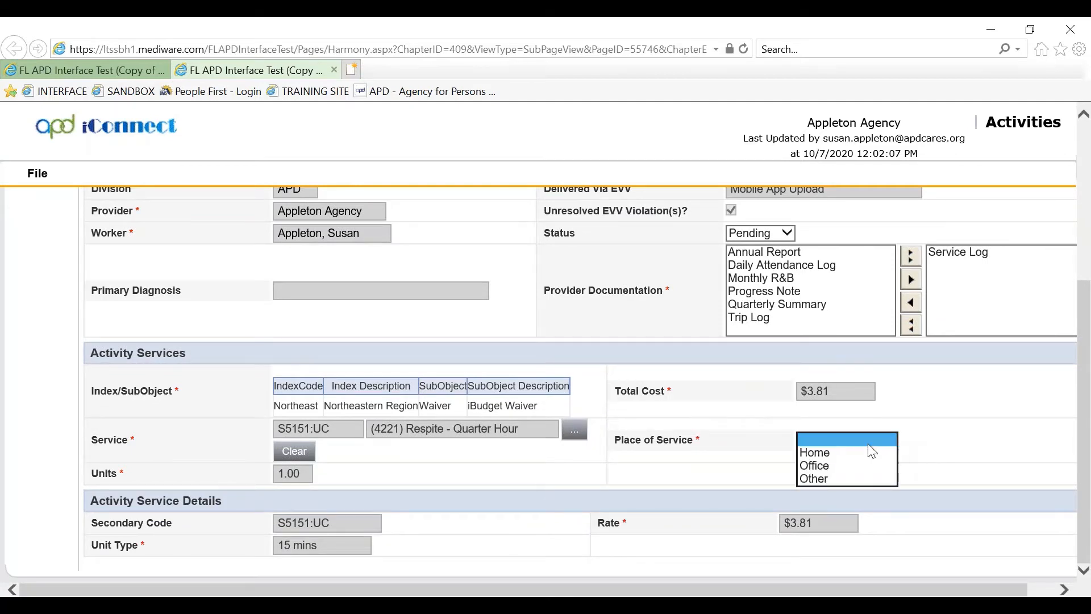
click(845, 475)
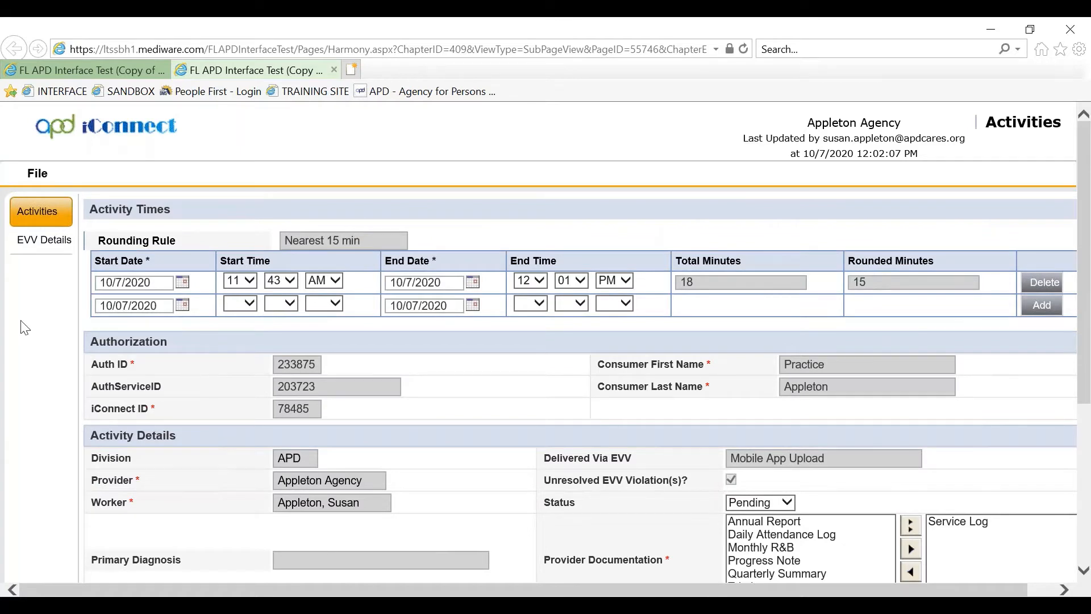
Open the activity's EVV Details and review the delivery addresses, start and end locations, notes, signature and violations list
click(29, 253)
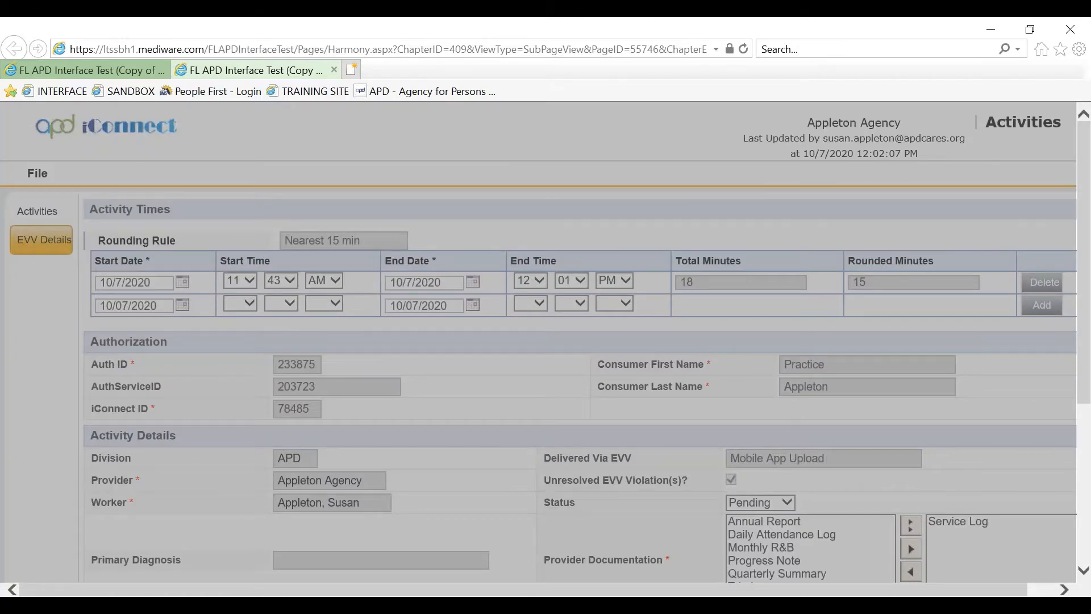
click(487, 374)
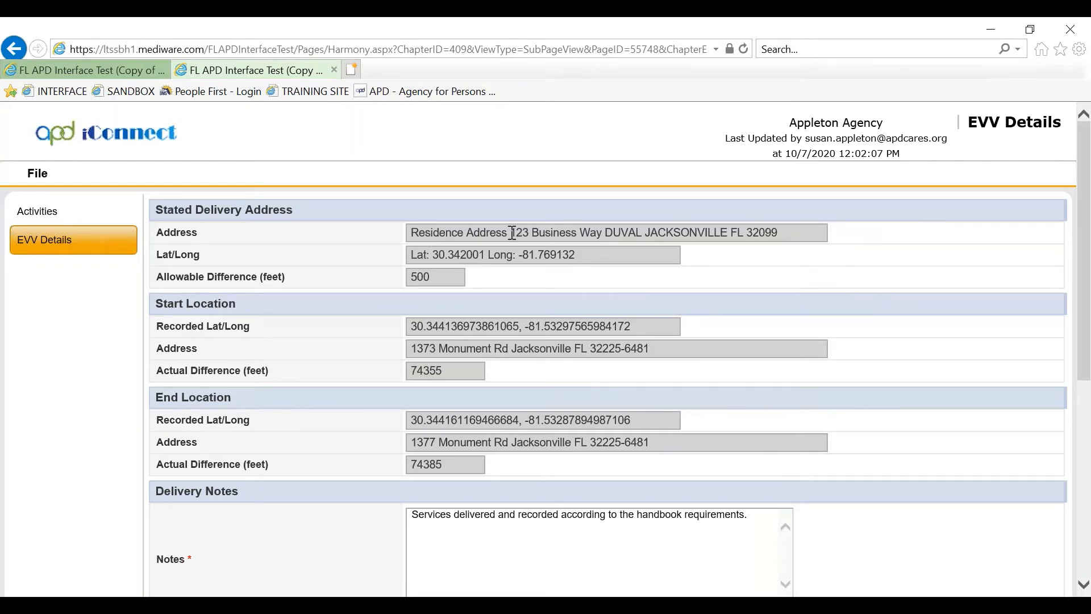
drag(512, 232, 579, 234)
click(606, 232)
scroll(463, 371, down, 1)
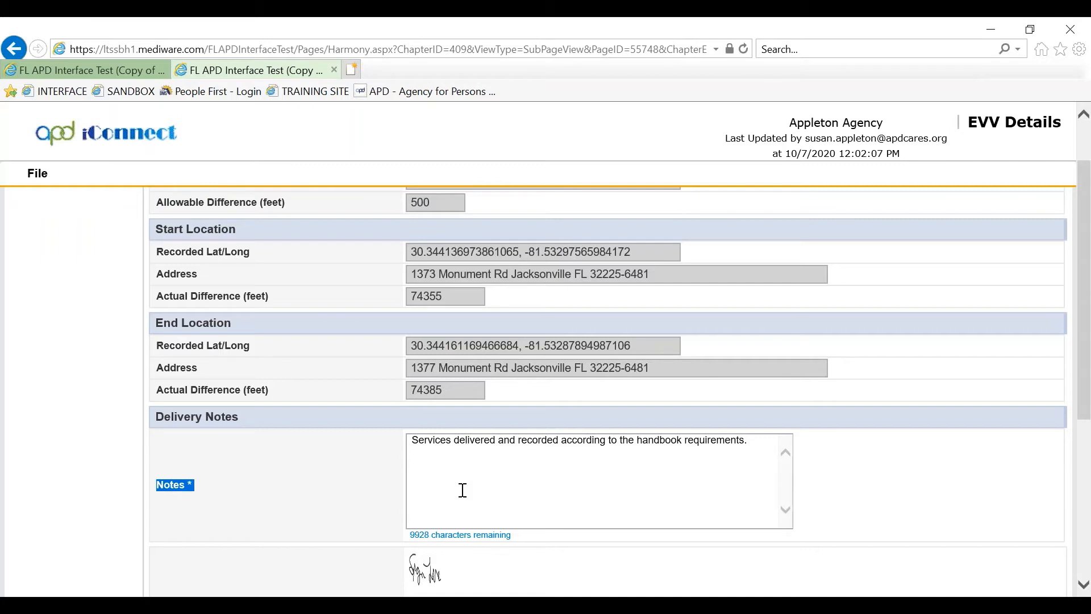
scroll(462, 490, down, 3)
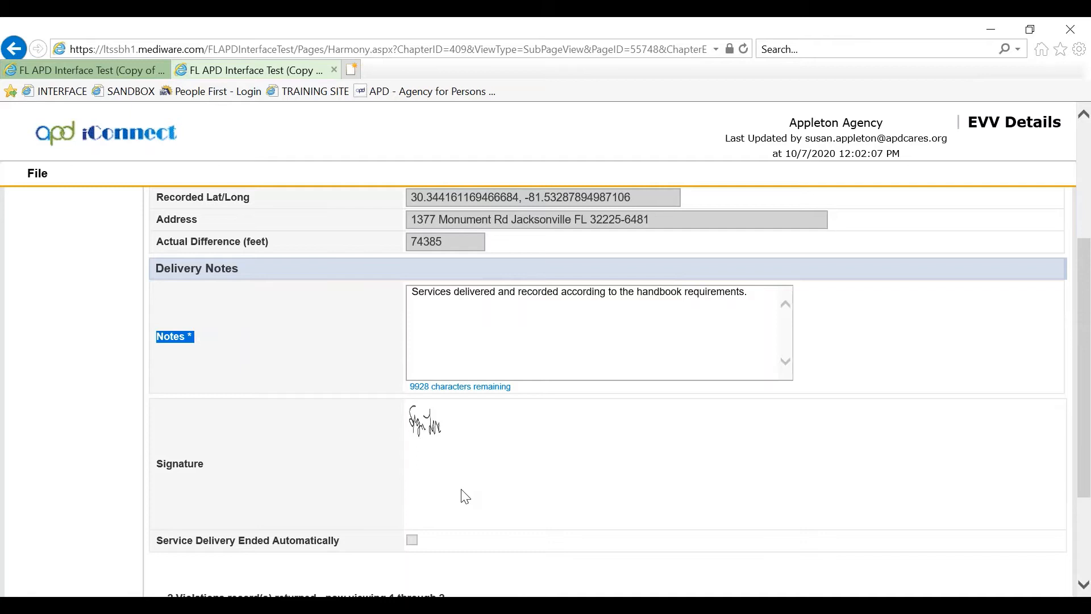
scroll(465, 497, down, 3)
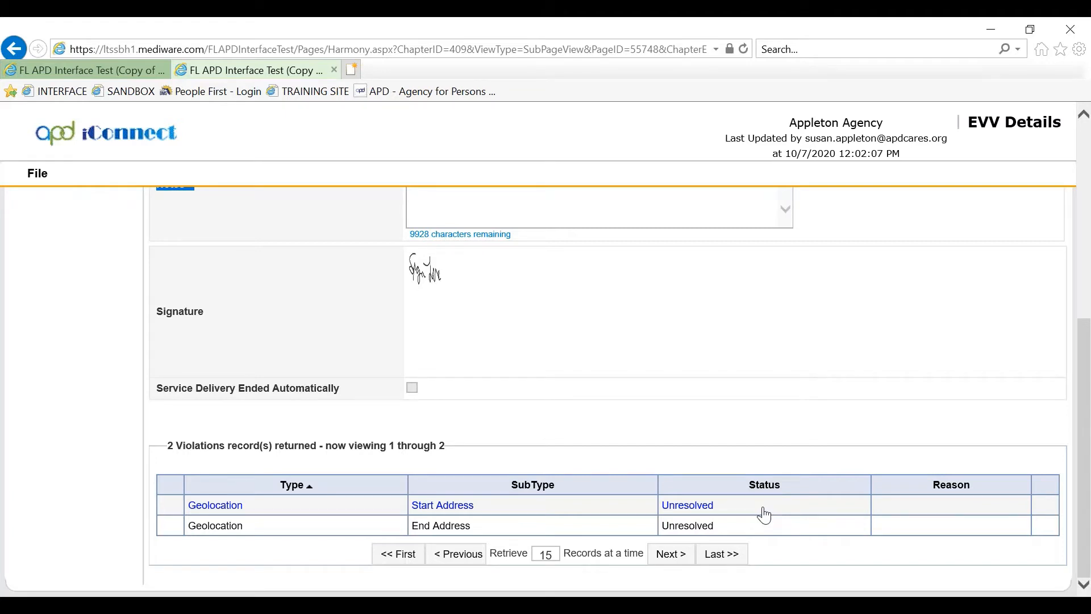
Open the Geolocation violation with the Start Address subtype and check its Violation Reason field
click(594, 505)
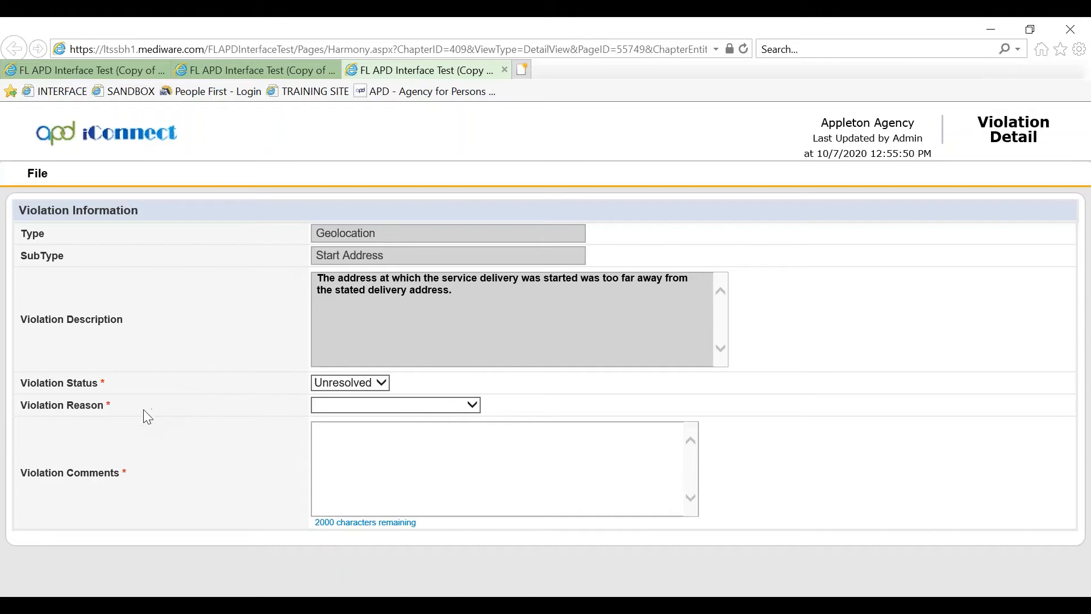
click(479, 405)
click(372, 406)
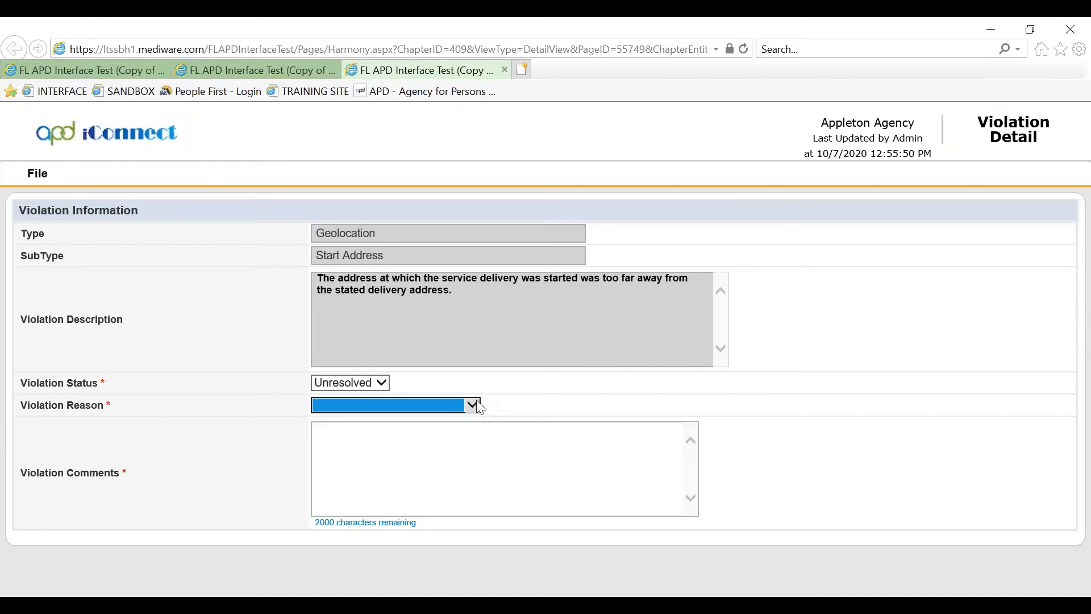
click(142, 481)
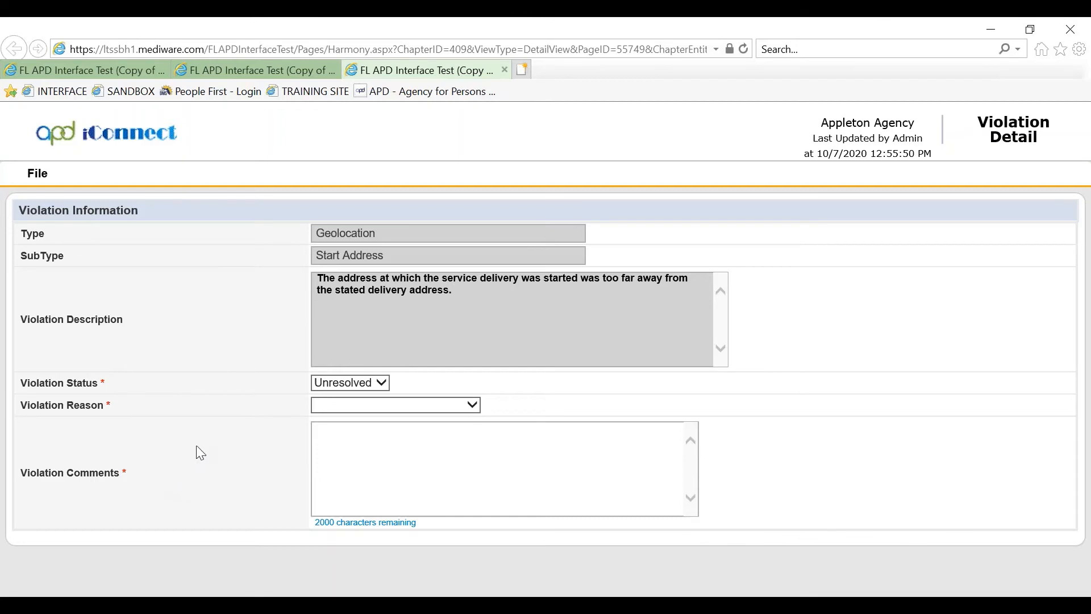
Set the Start Address violation's status to Justified and its reason to Other
click(383, 383)
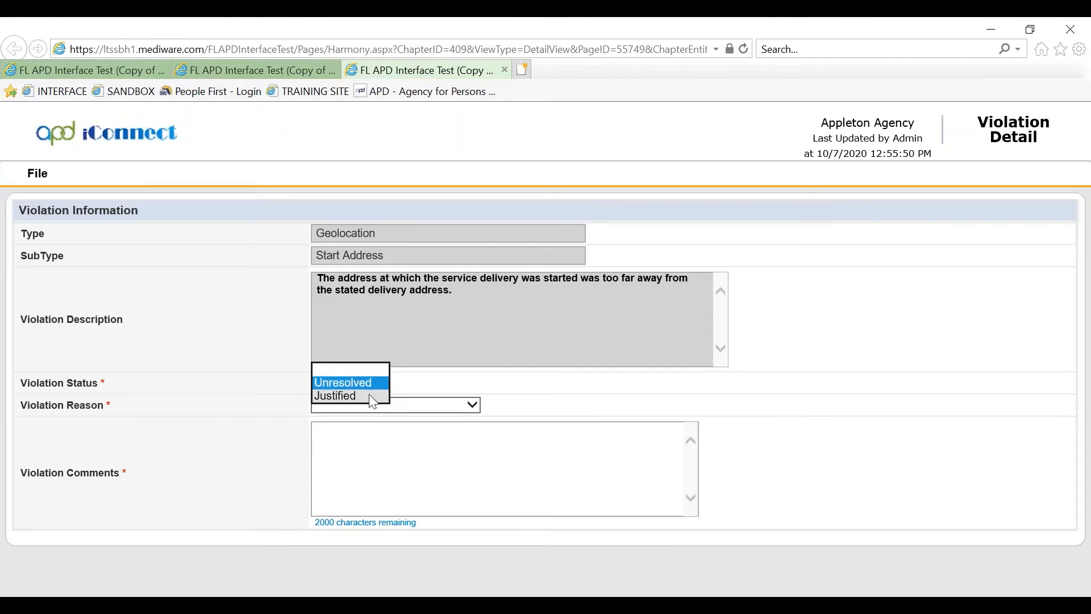
click(370, 397)
click(288, 427)
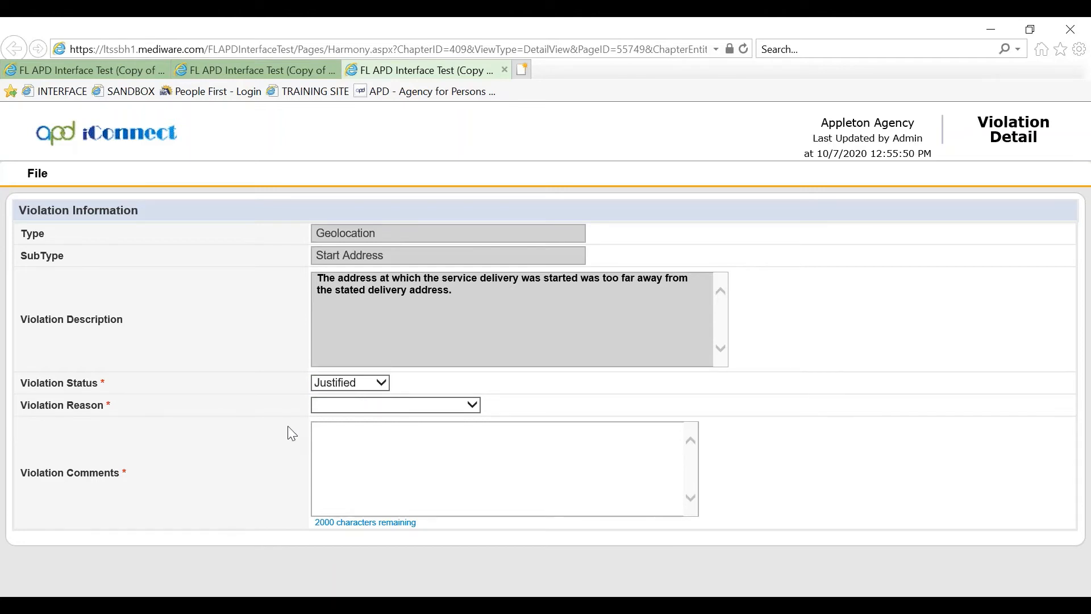
click(471, 405)
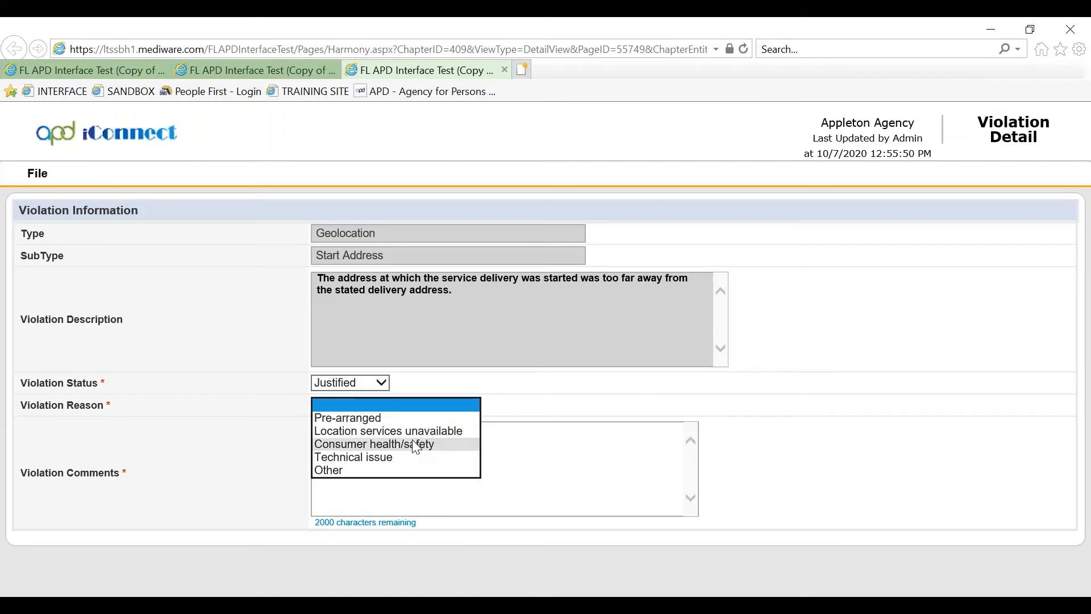
click(390, 471)
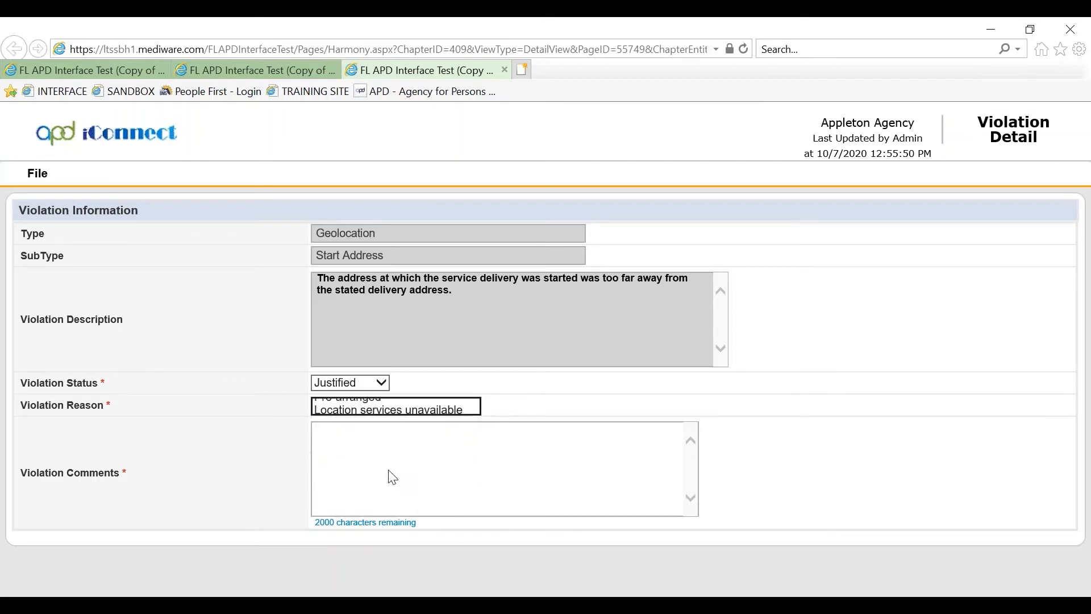
Enter the violation comment "the consumer was visiting their sister on the date of service" and save and close the Start Address violation
click(385, 441)
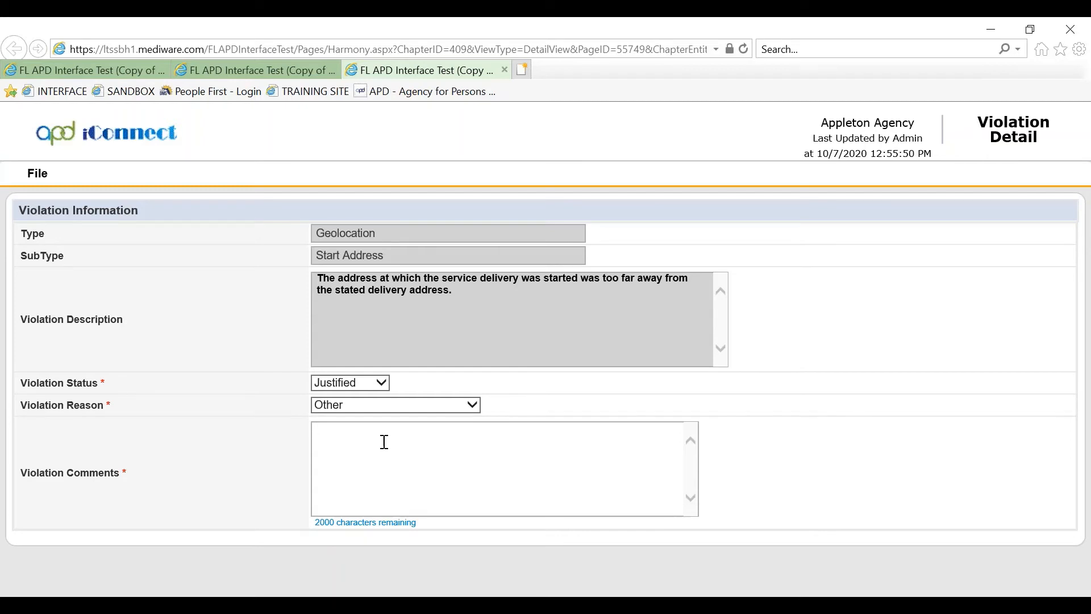
text(the consumer was visiting their siser)
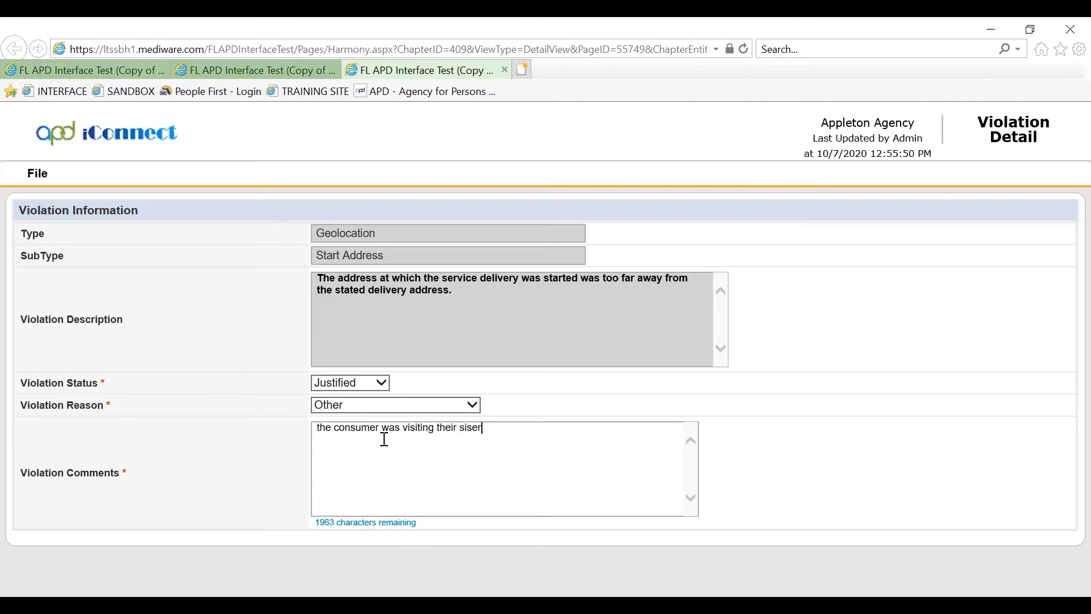
key(BackSpace)
key(BackSpace)
text(ster on the date of servcise)
key(BackSpace)
key(BackSpace)
key(BackSpace)
key(BackSpace)
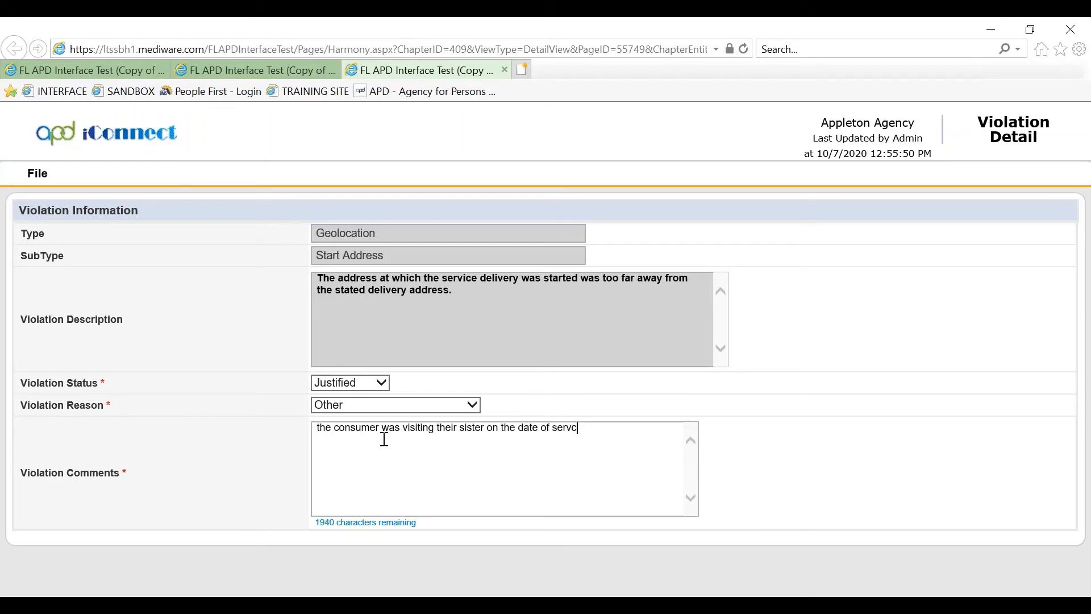
text(ice)
click(36, 172)
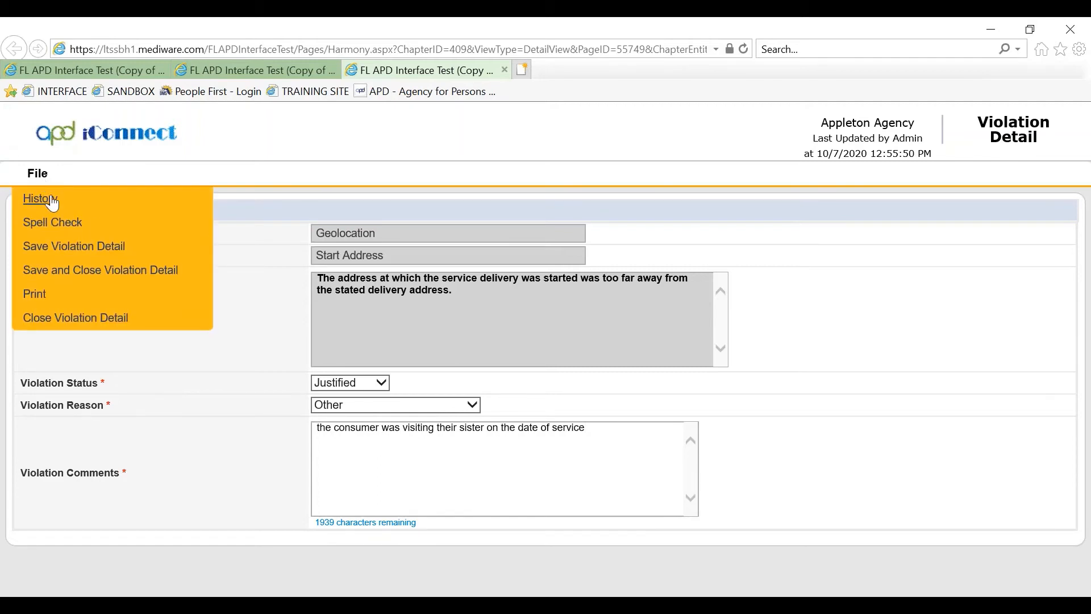
click(66, 276)
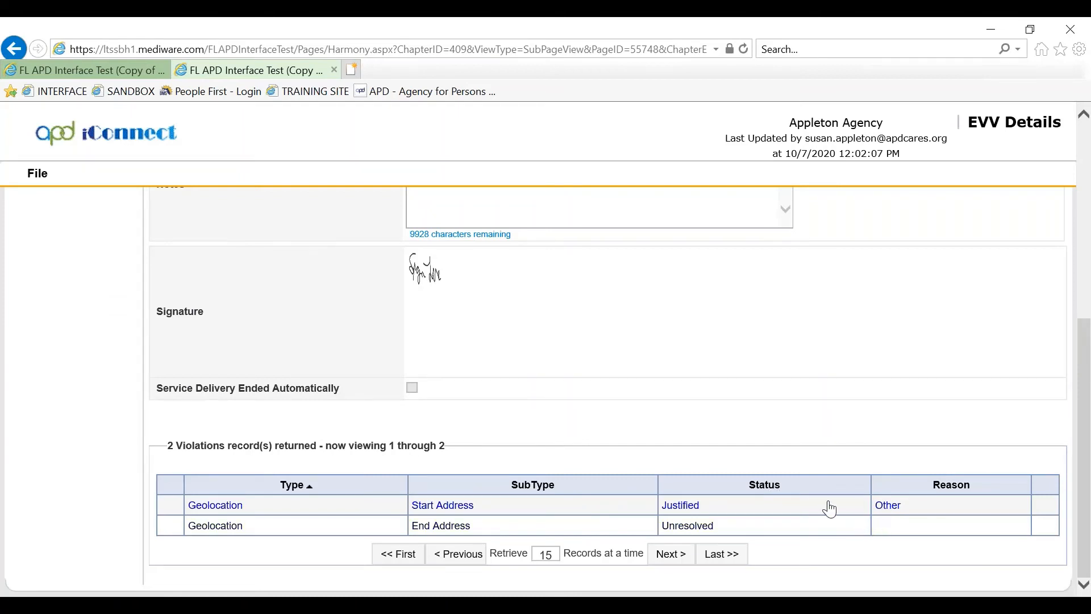
Open the Geolocation violation with the End Address subtype and set its status to Justified and its reason to Other
click(465, 526)
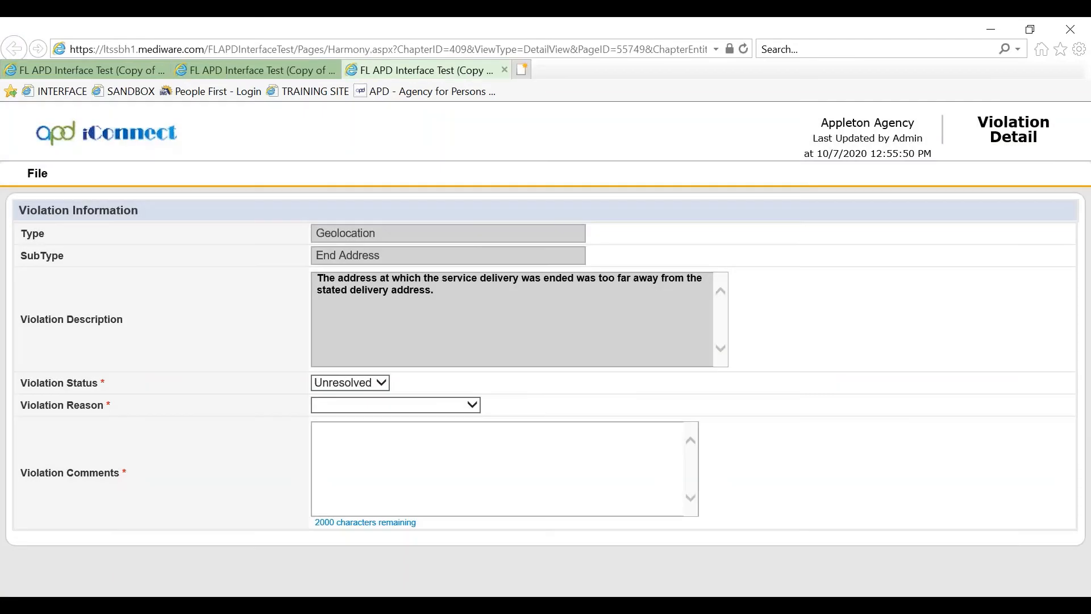
click(380, 384)
click(359, 396)
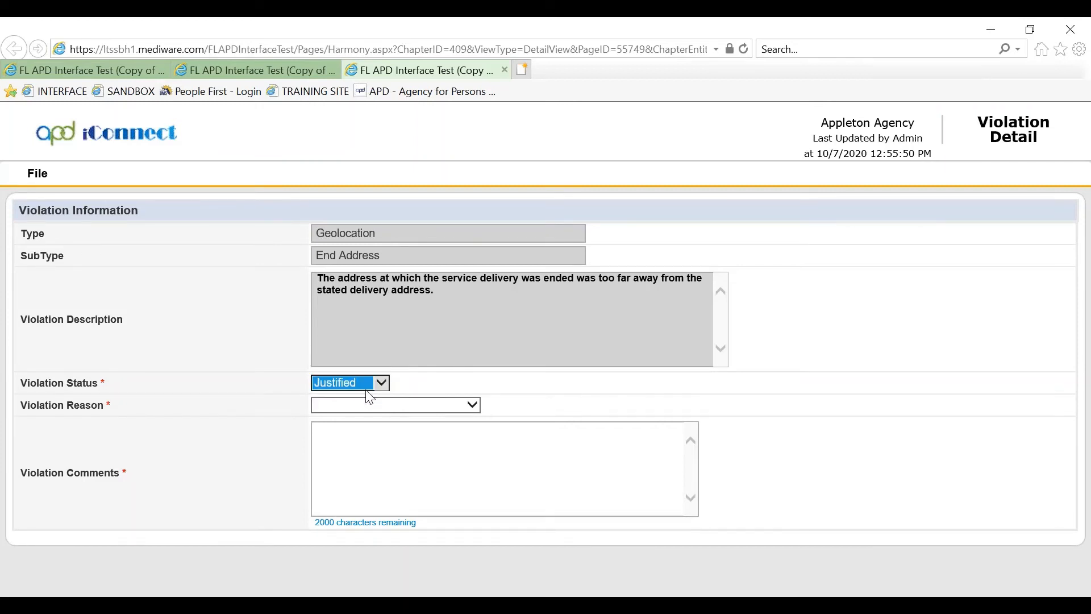
click(431, 381)
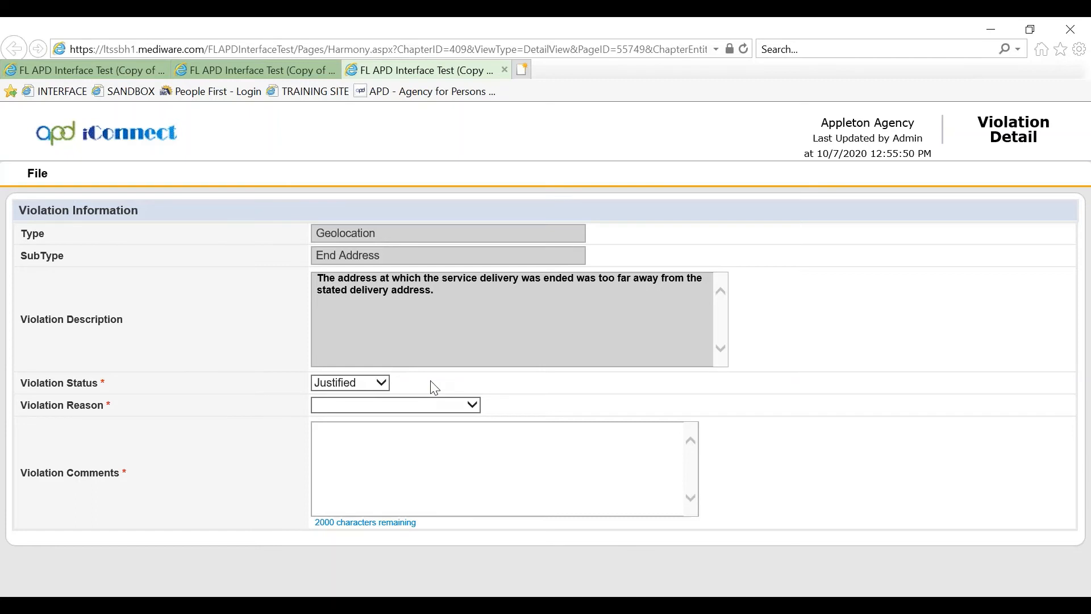
click(473, 406)
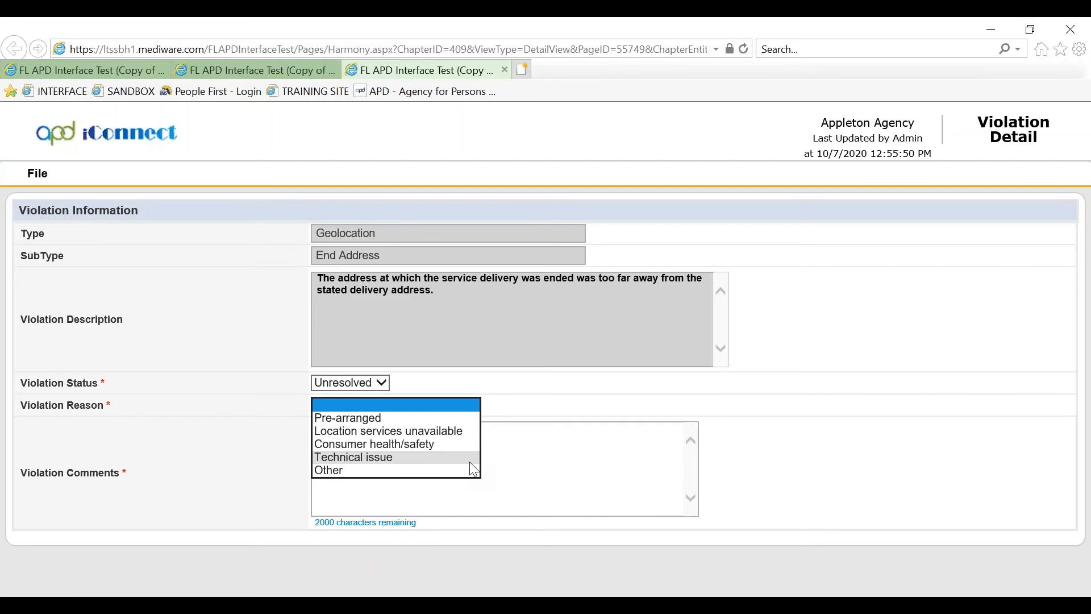
click(387, 387)
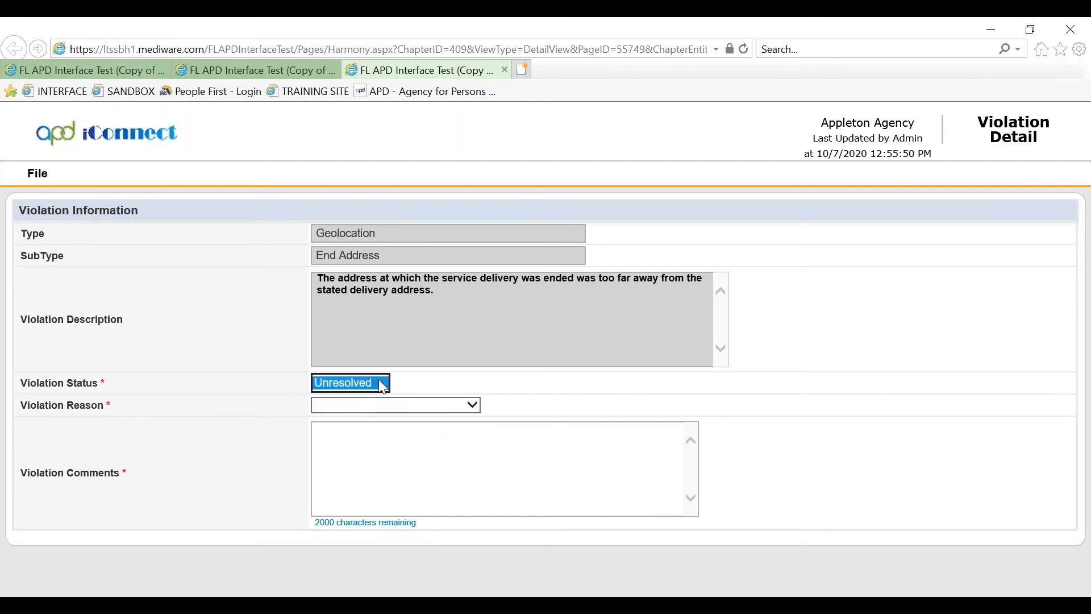
click(364, 397)
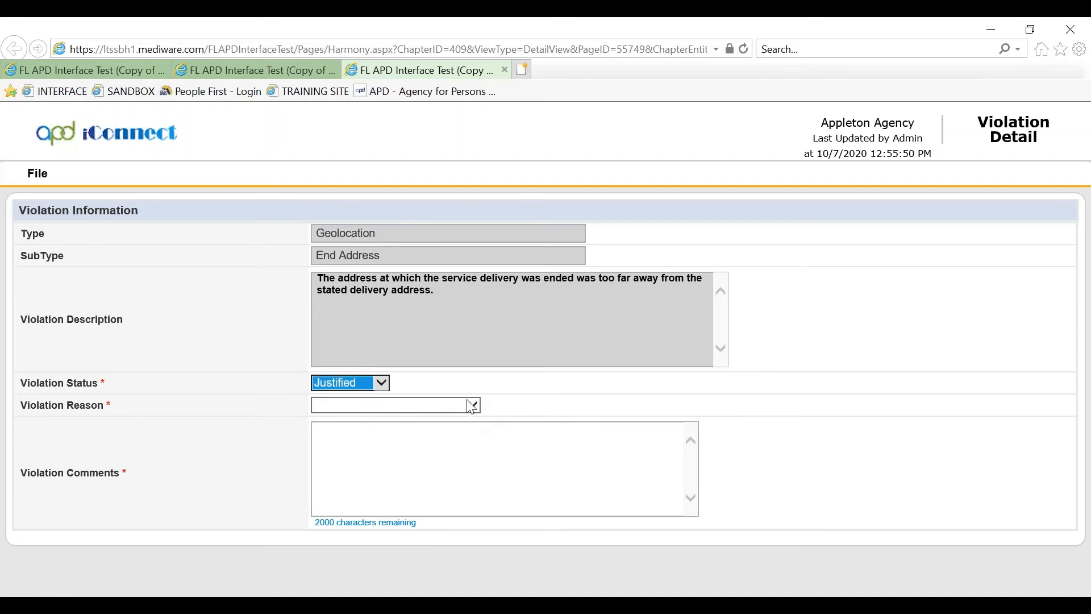
click(471, 405)
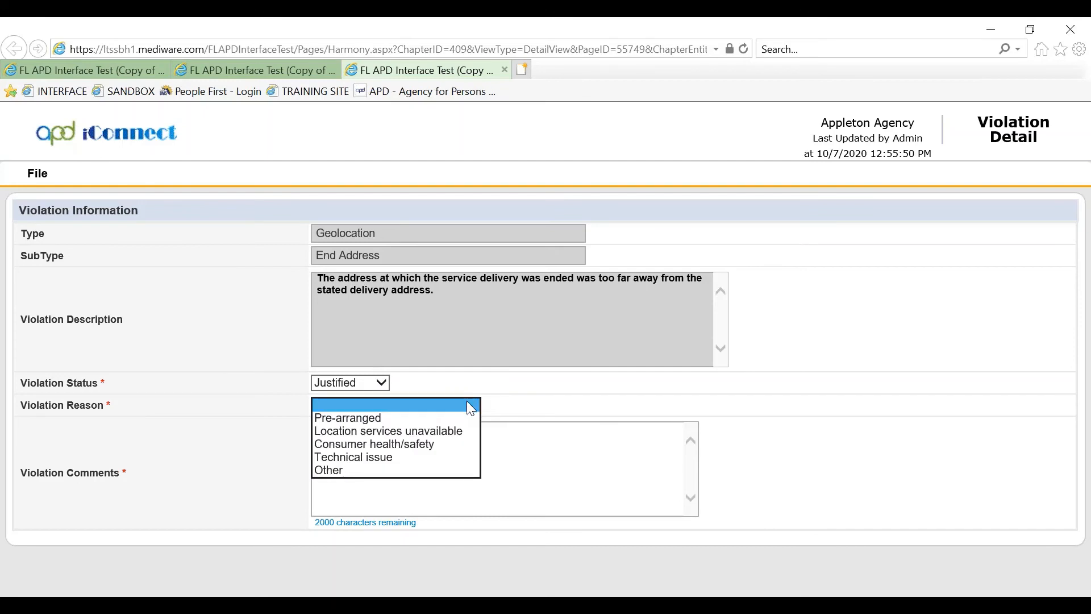
click(432, 471)
Comment "Consumer was visiting sister at the time of service" on the End Address violation, saving and closing it and the EVV Details
click(413, 457)
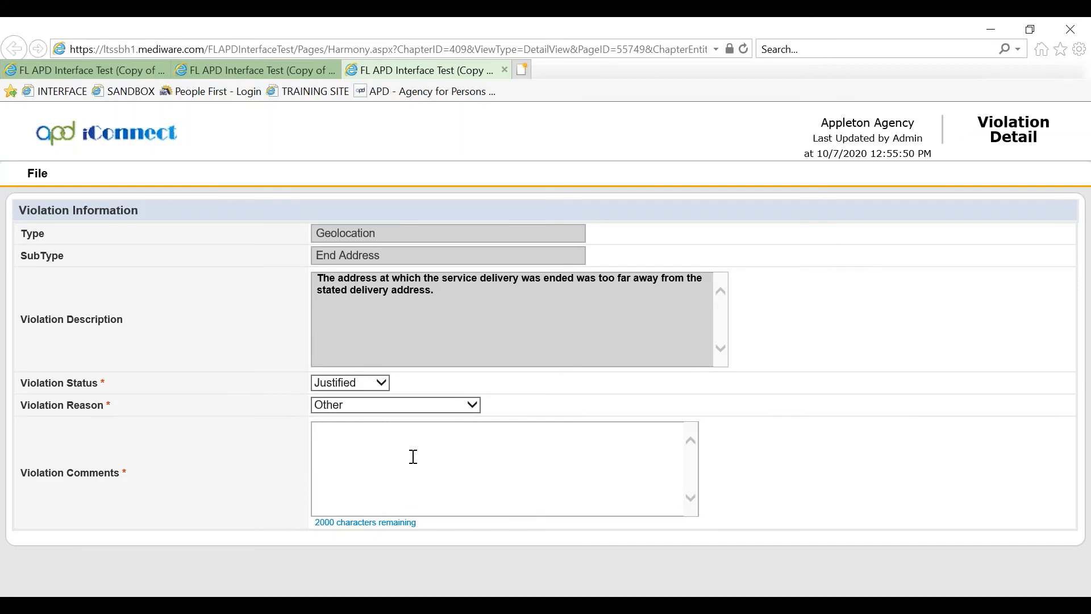
text(Consu)
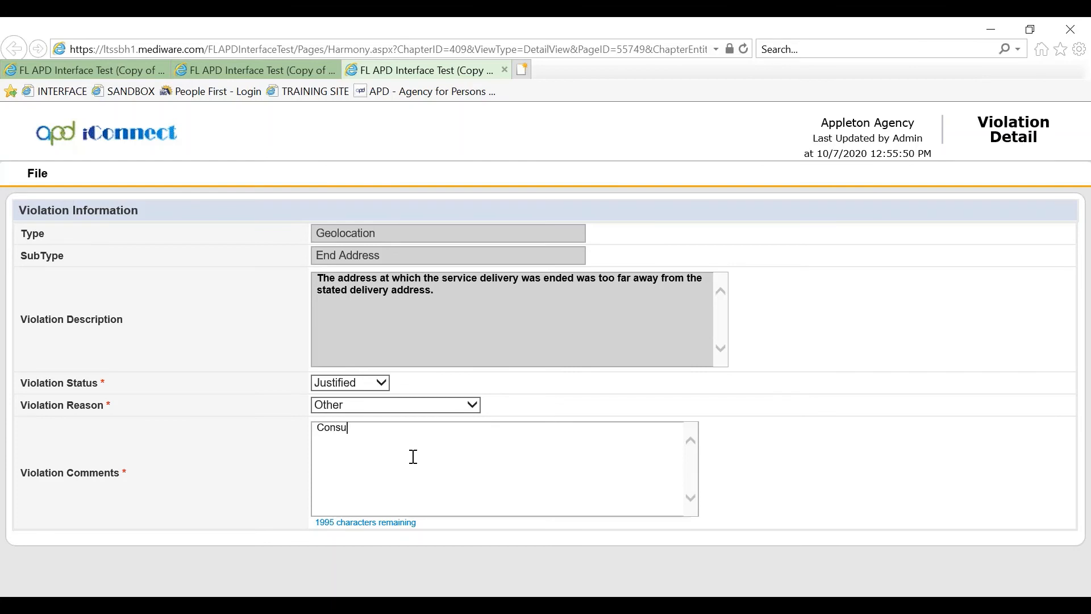
text(mer was visiting sister at )
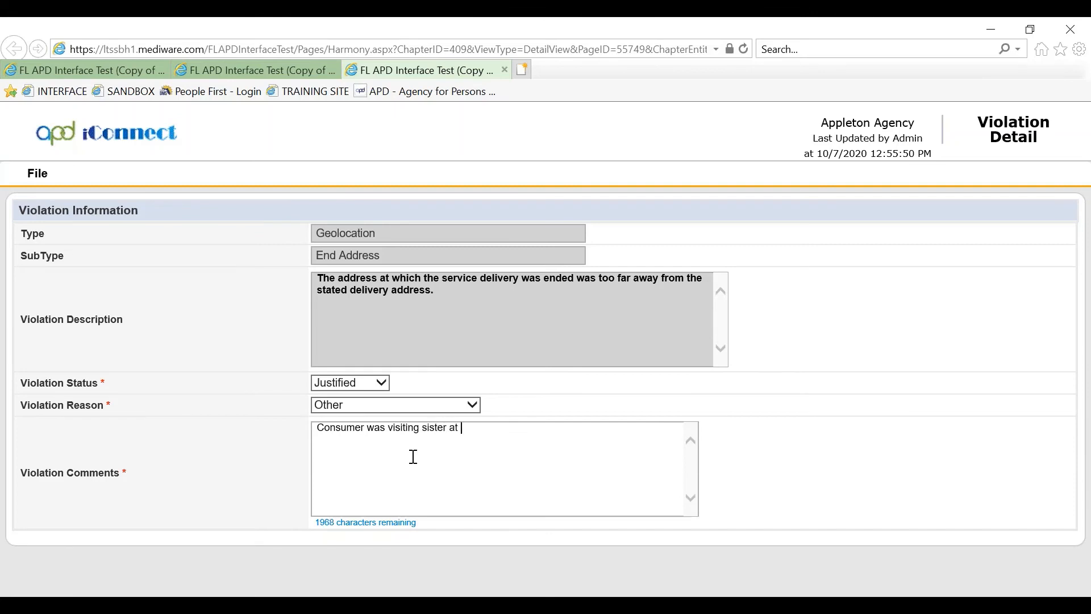
text(the time of )
text(servcie)
key(BackSpace)
key(BackSpace)
key(BackSpace)
text(ice)
click(38, 173)
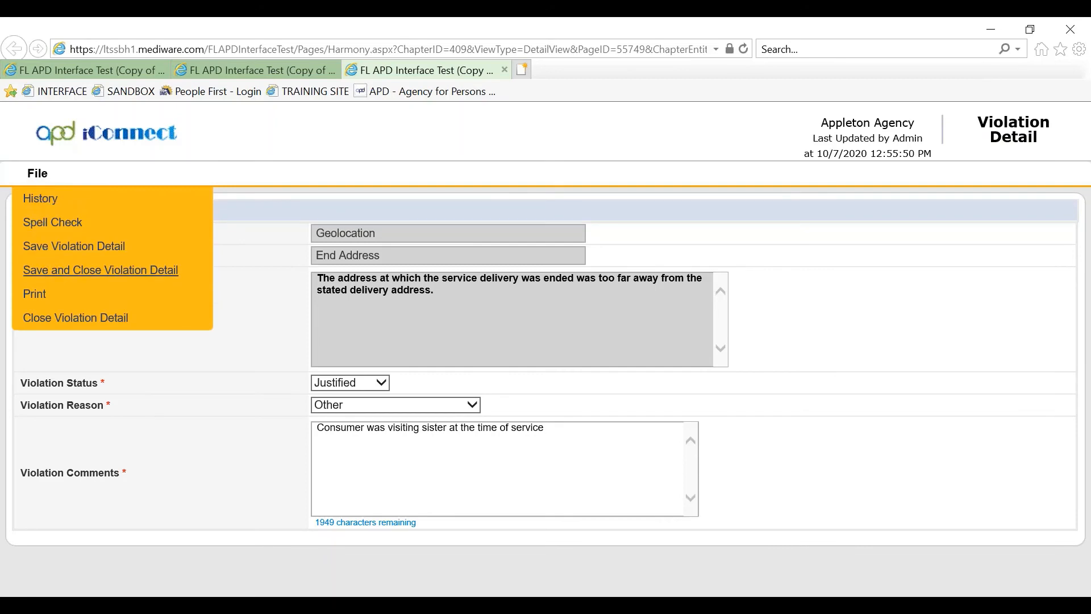
click(101, 270)
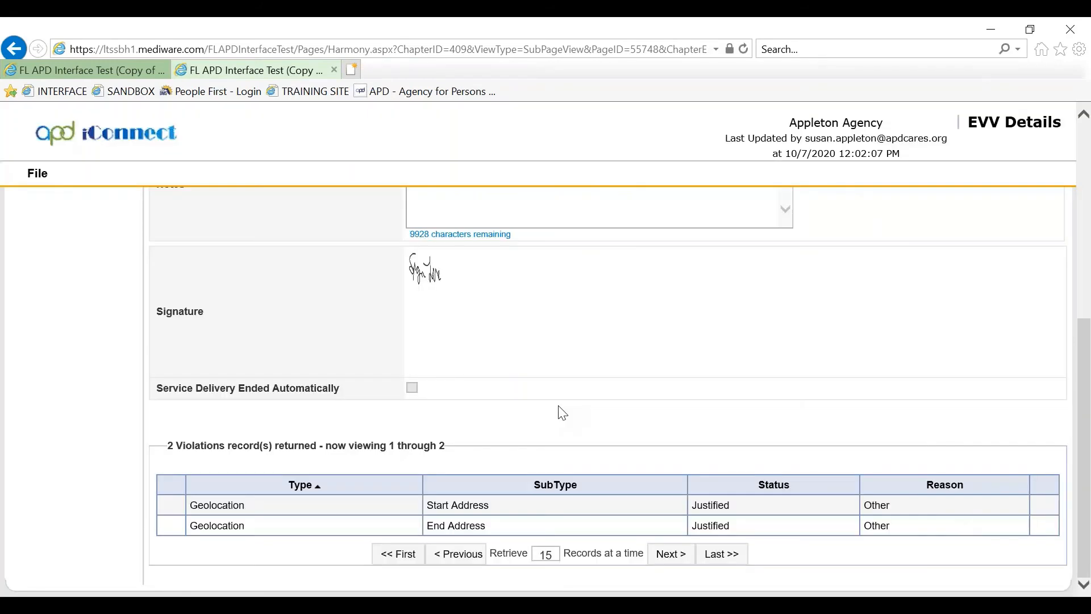
click(34, 174)
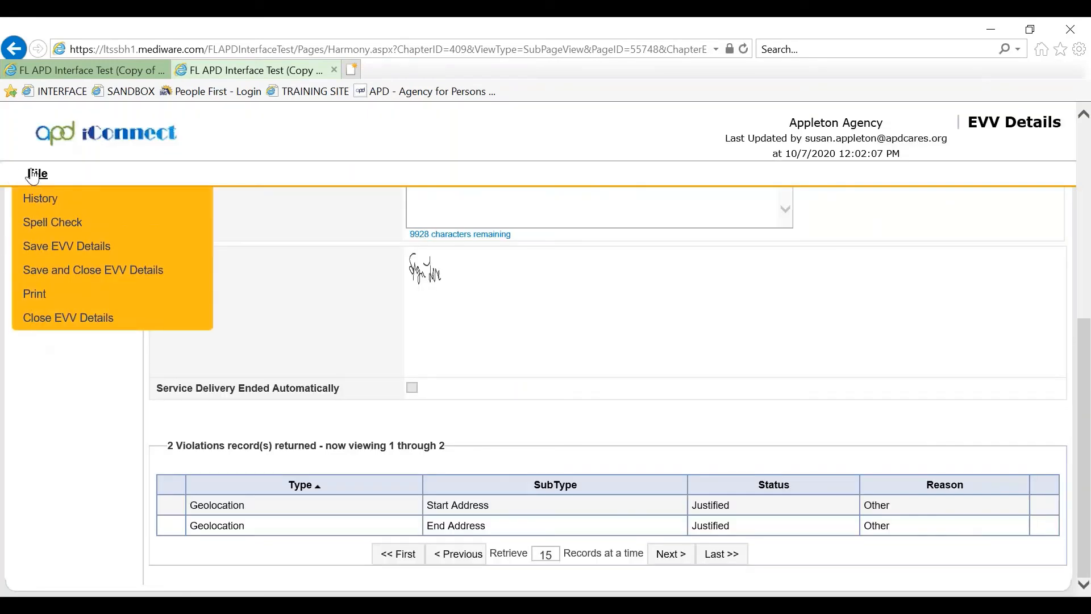
click(81, 279)
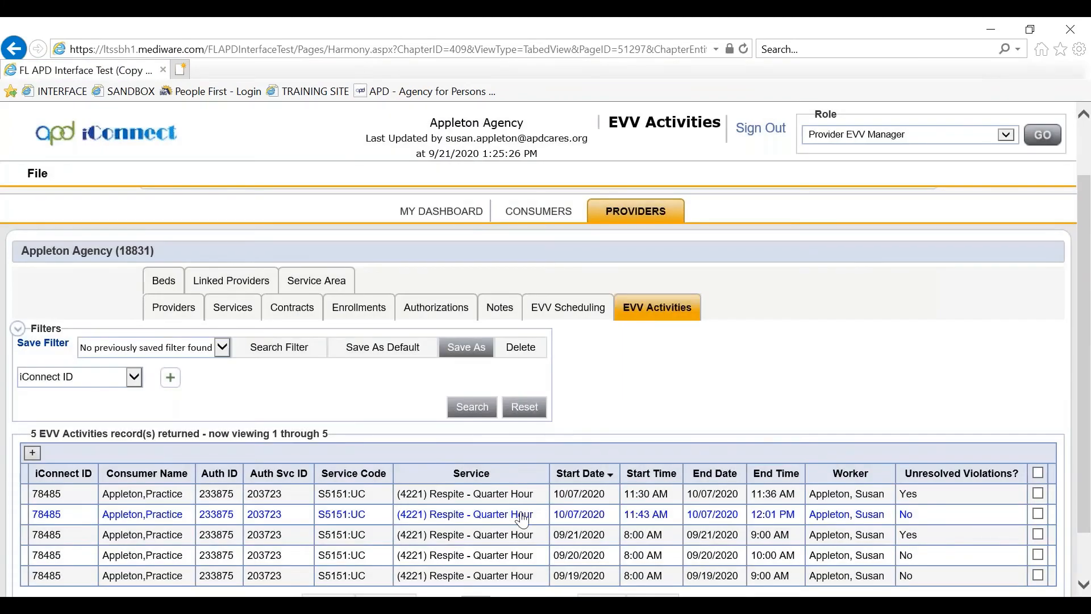
Reopen the 10/07/2020 activity that starts at 11:43 AM, set its status to Complete, and save and close it
click(520, 514)
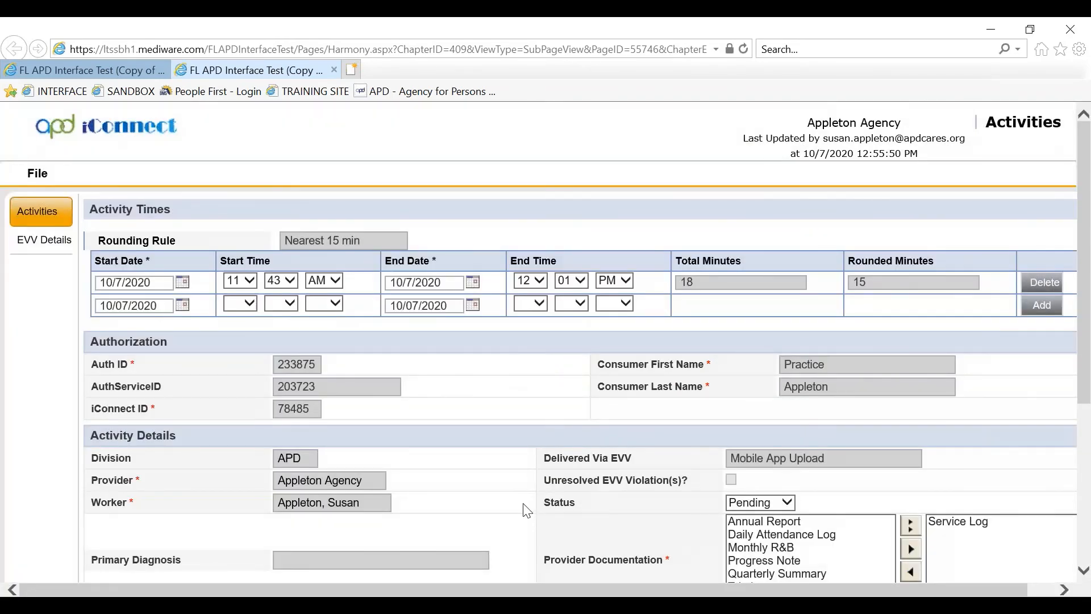
click(789, 503)
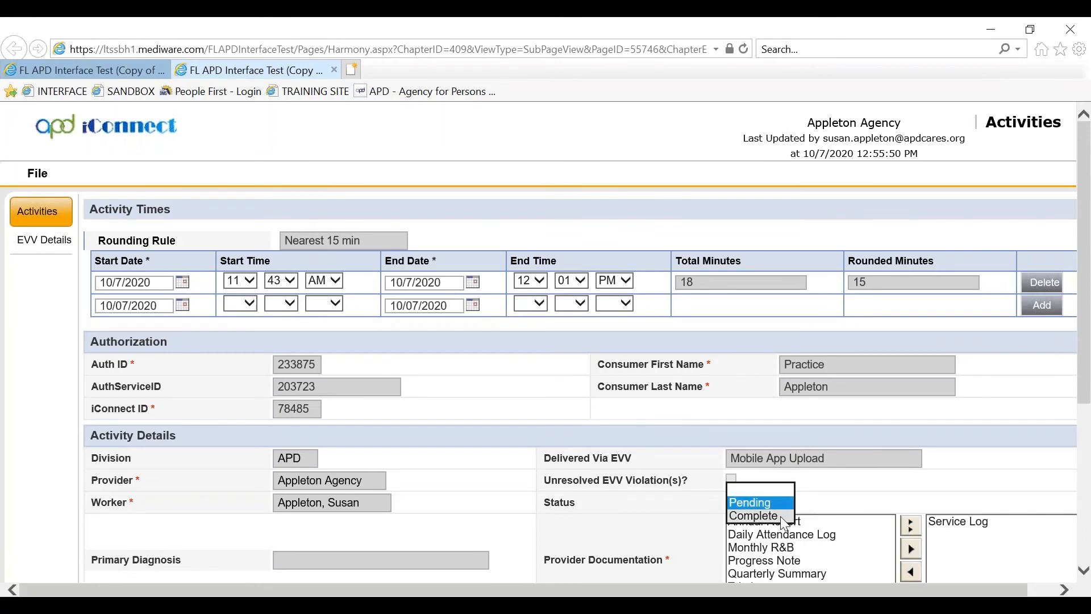
click(785, 518)
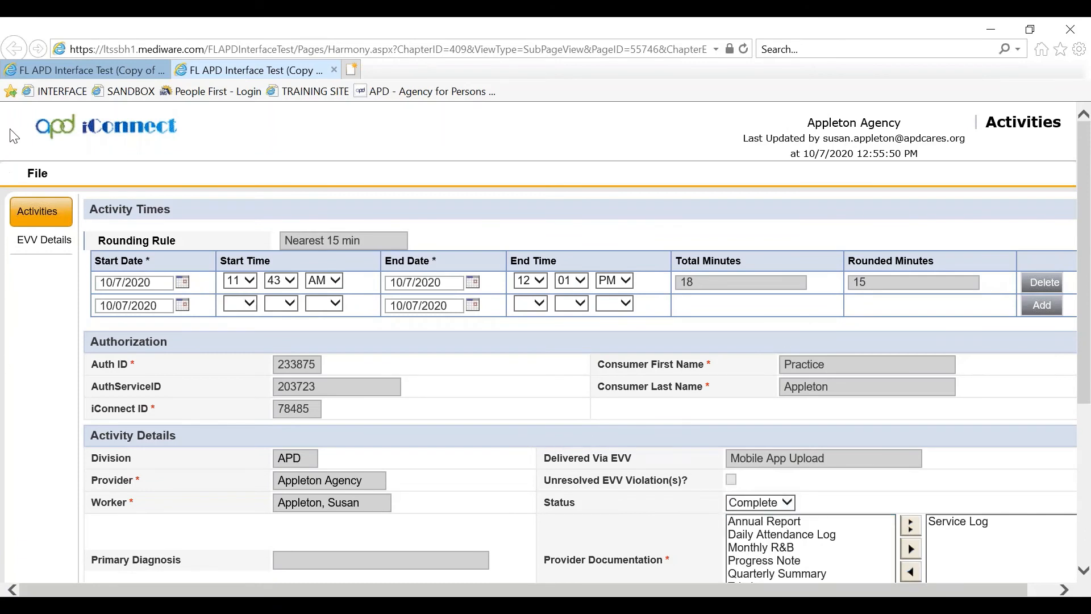
click(35, 172)
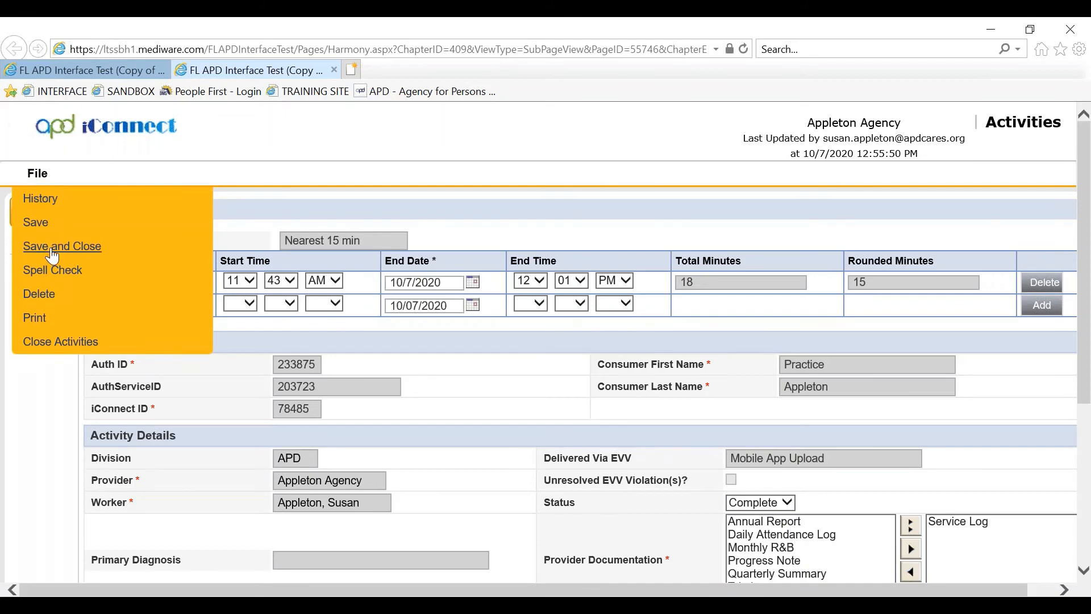
click(53, 248)
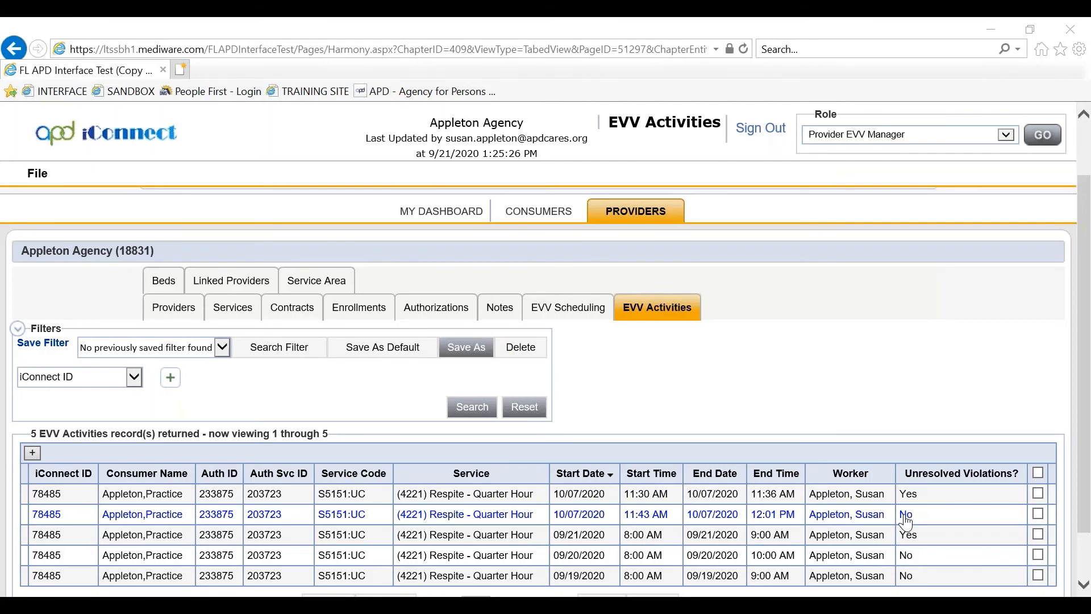
scroll(619, 397, down, 1)
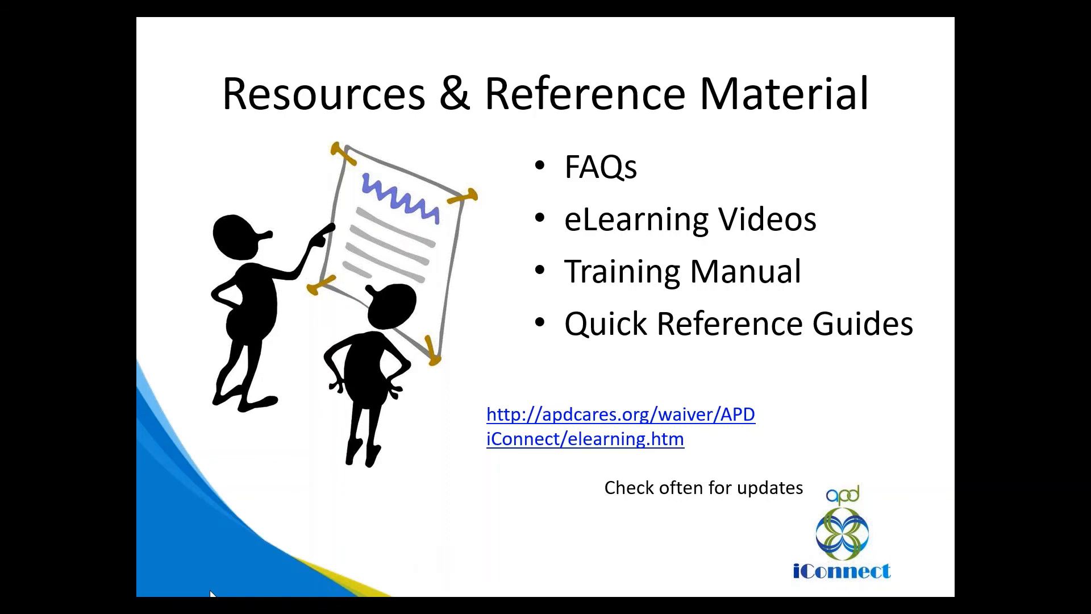
click(344, 523)
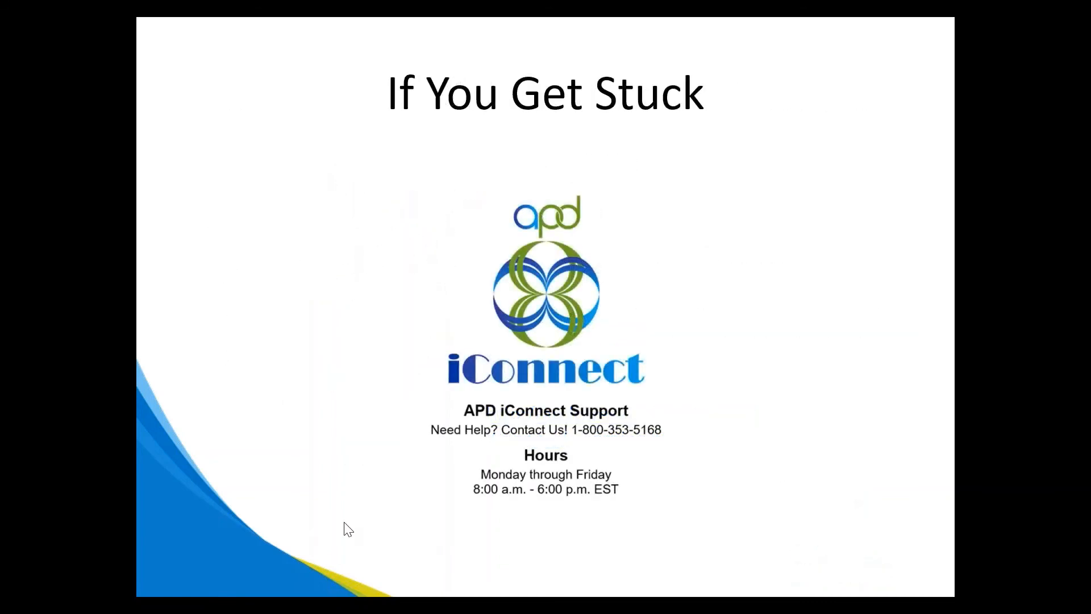